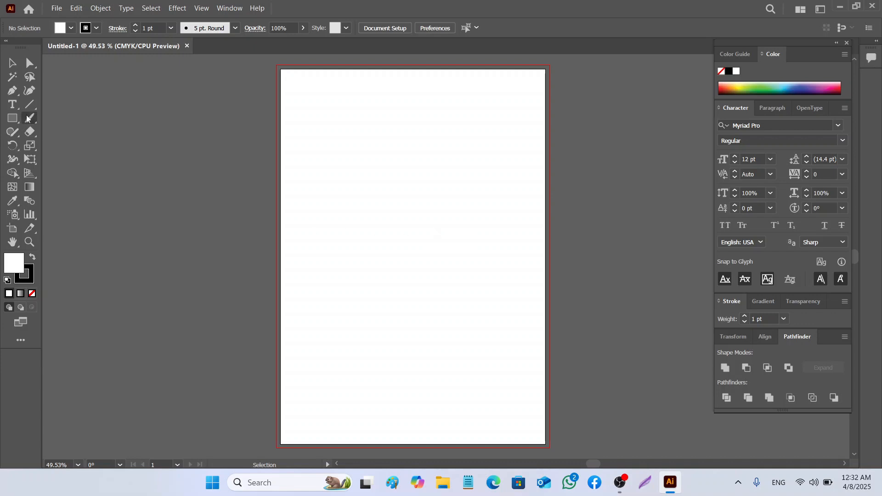
Draw an arched path segment spanning about 2.87 in across the upper part of the page with the Pen tool
left_click(15, 94)
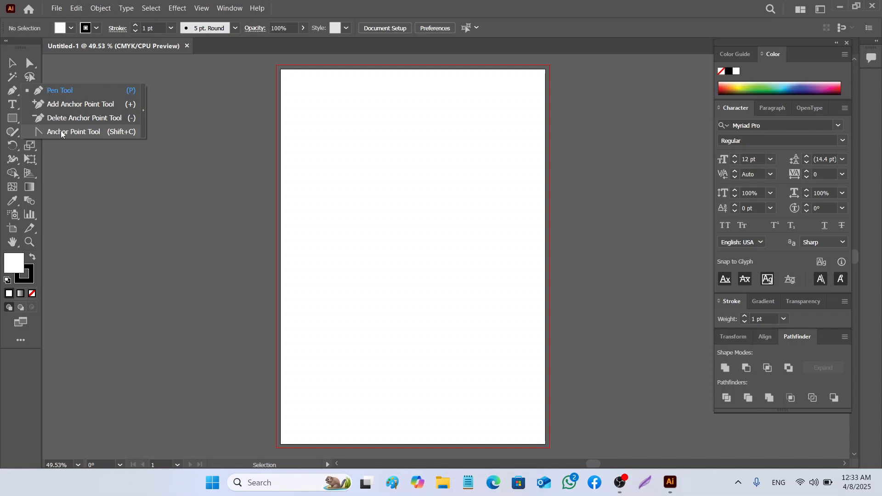
left_click(12, 93)
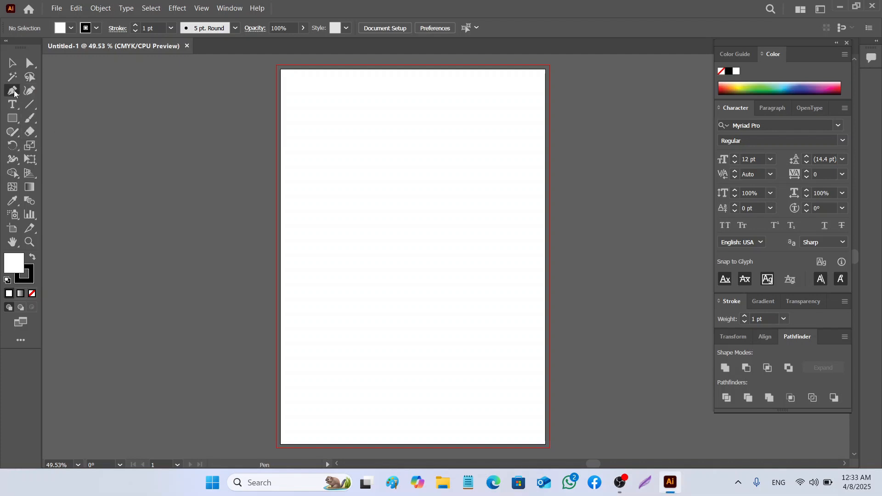
left_click(332, 157)
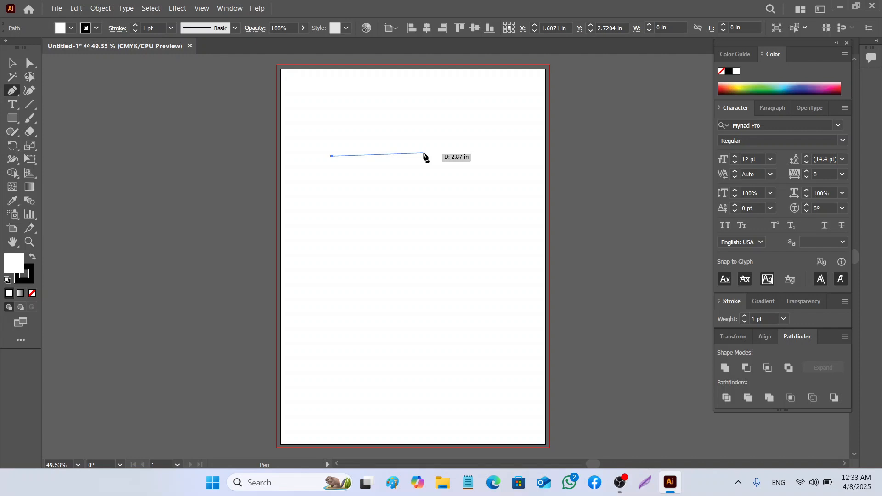
left_click(423, 153)
left_click_drag(424, 153, 471, 190)
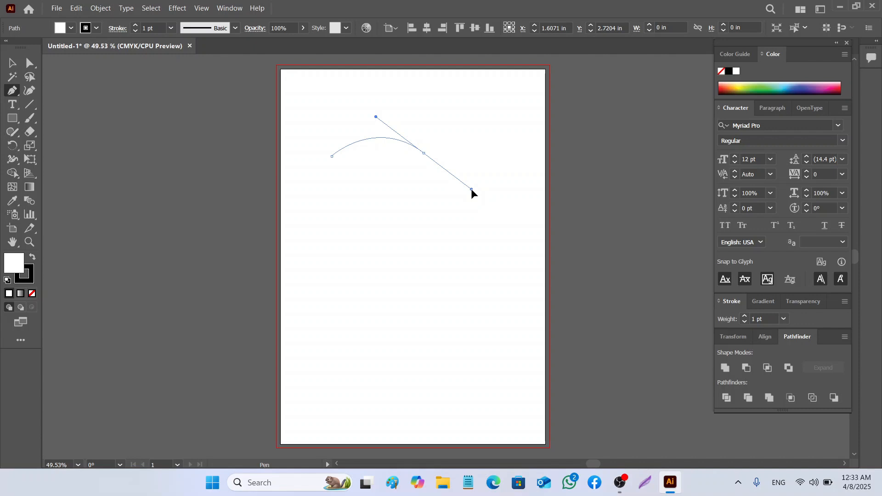
left_click_drag(472, 190, 473, 191)
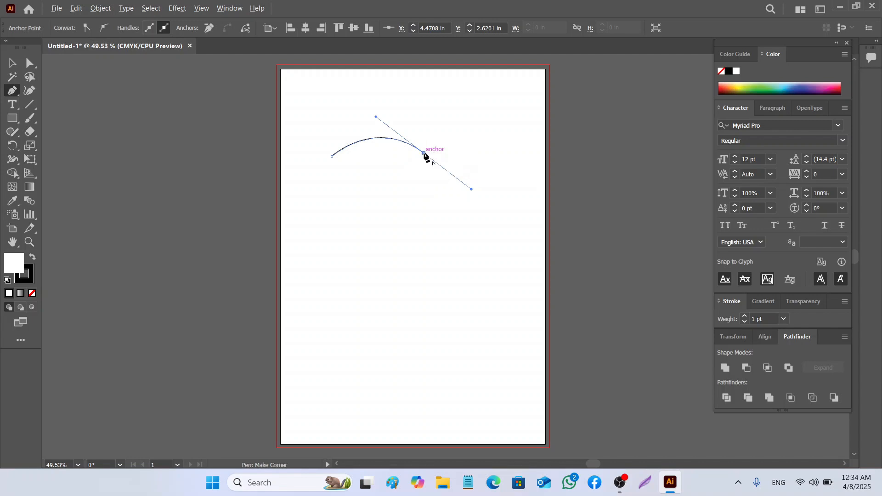
Retract the end anchor's outgoing handle and add a downward-bowing segment about 2.44 in across, finishing the open wave path
left_click_drag(424, 154, 504, 160)
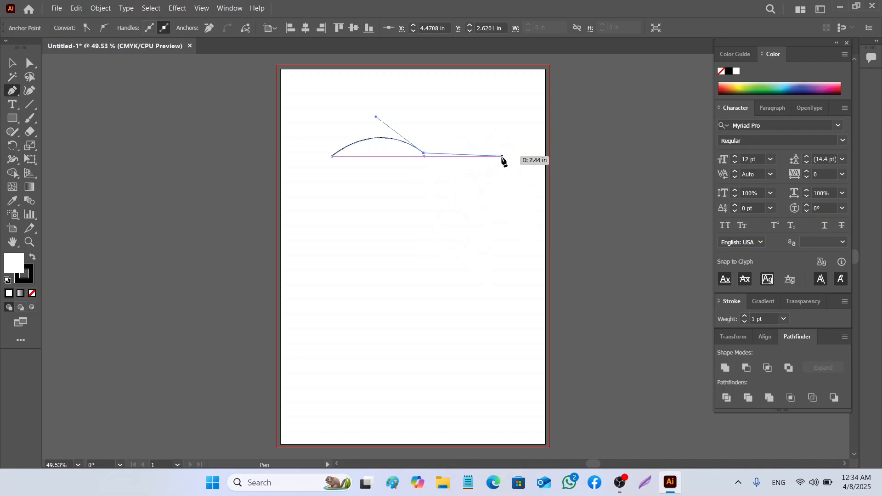
left_click(502, 156)
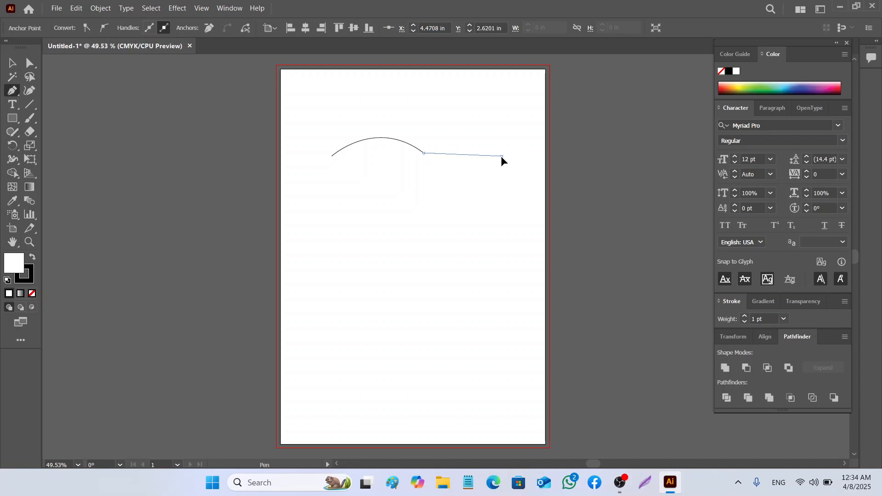
left_click_drag(502, 157, 532, 135)
left_click_drag(532, 134, 540, 127)
left_click_drag(540, 129, 541, 129)
left_click(501, 157)
left_click(15, 67)
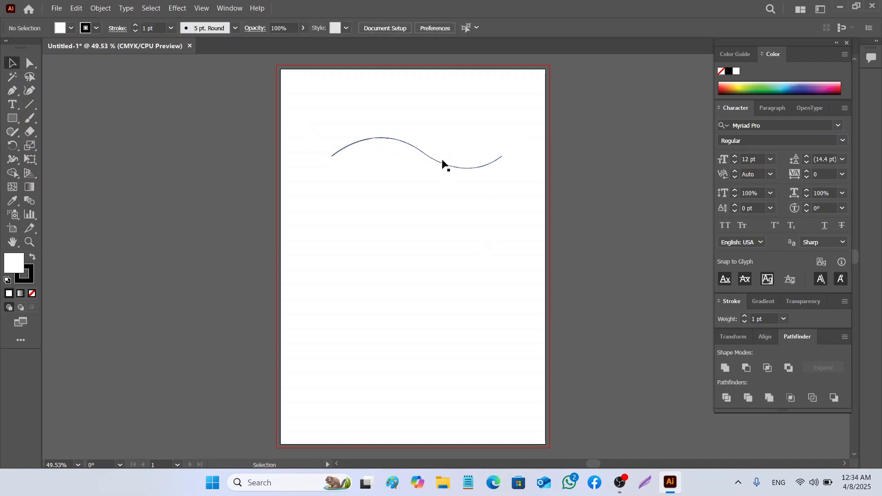
Move the wave path down the page to about Y 3.72 in and set its stroke weight to 4 pt
left_click_drag(434, 159, 431, 194)
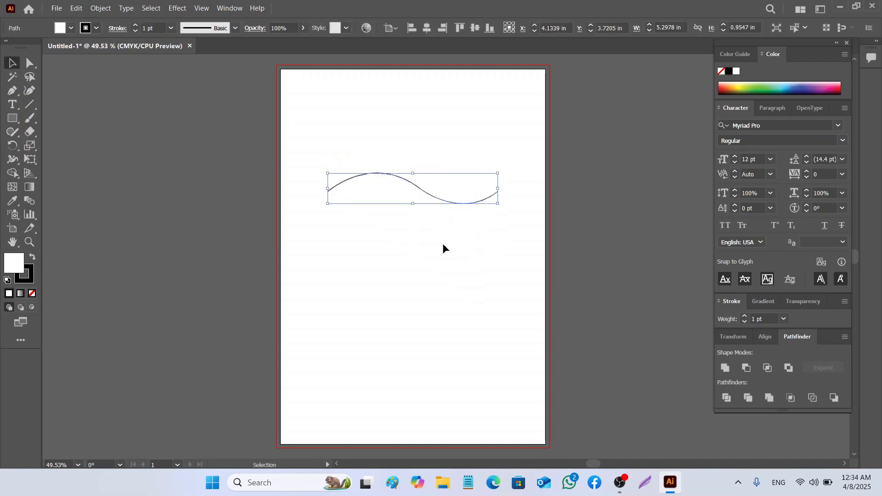
left_click(171, 28)
left_click(184, 116)
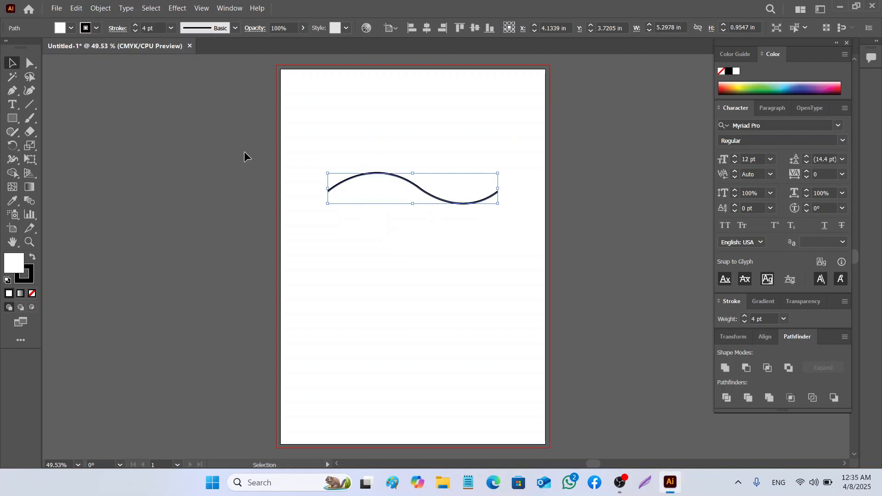
left_click(473, 301)
Reposition the wave path higher and further right on the page, at about X 4.52 in, Y 2.91 in
left_click_drag(450, 204, 442, 181)
left_click(456, 270)
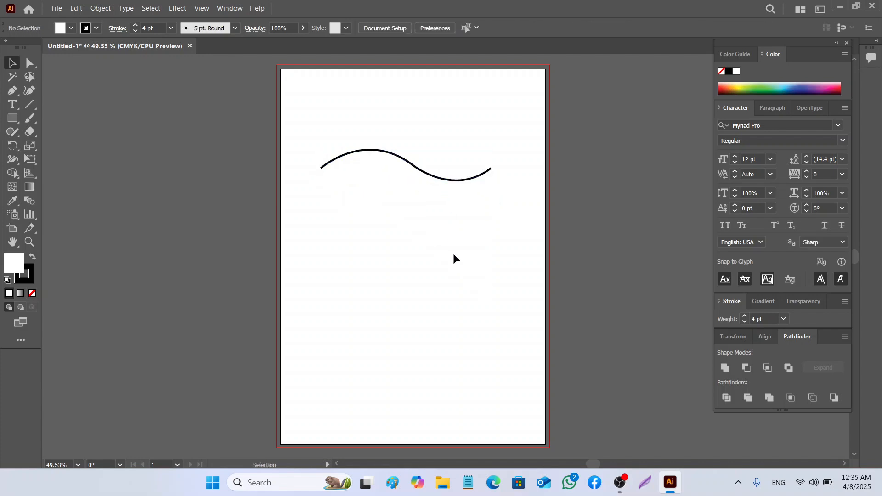
left_click(445, 181)
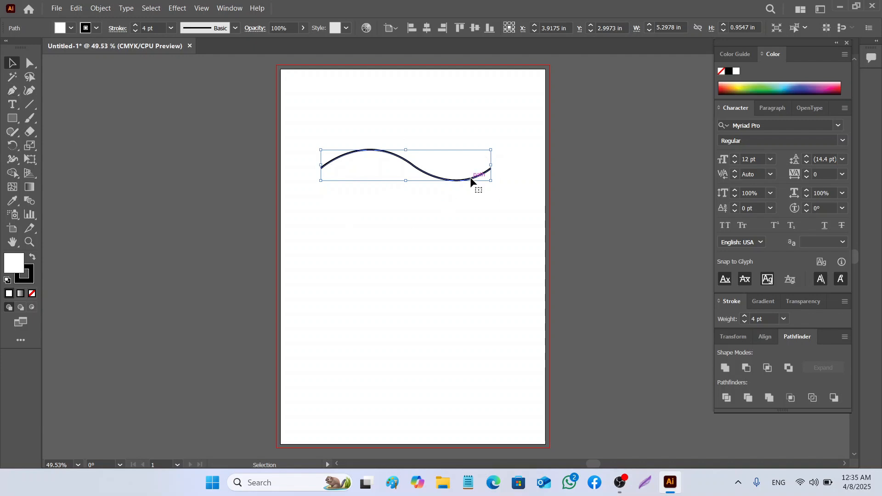
left_click_drag(471, 181, 490, 178)
left_click(439, 186)
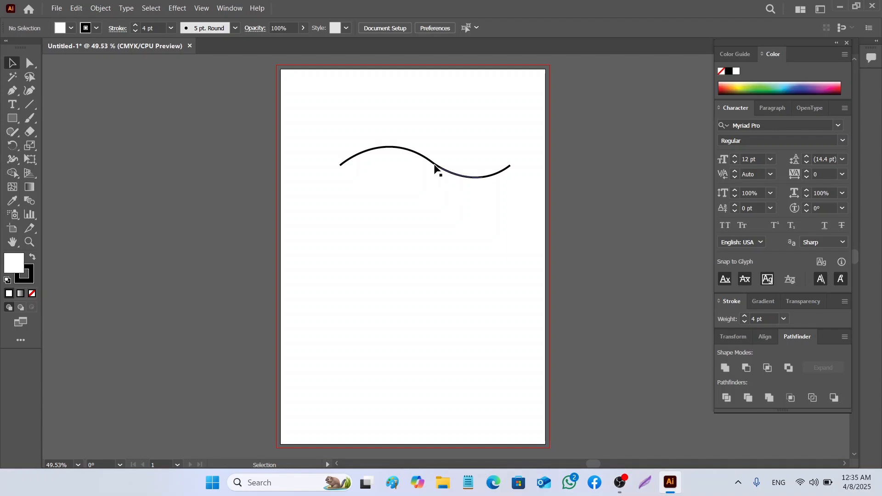
Place placeholder text along the wave path with the Type tool and set its font size to 48 pt
left_click(435, 166)
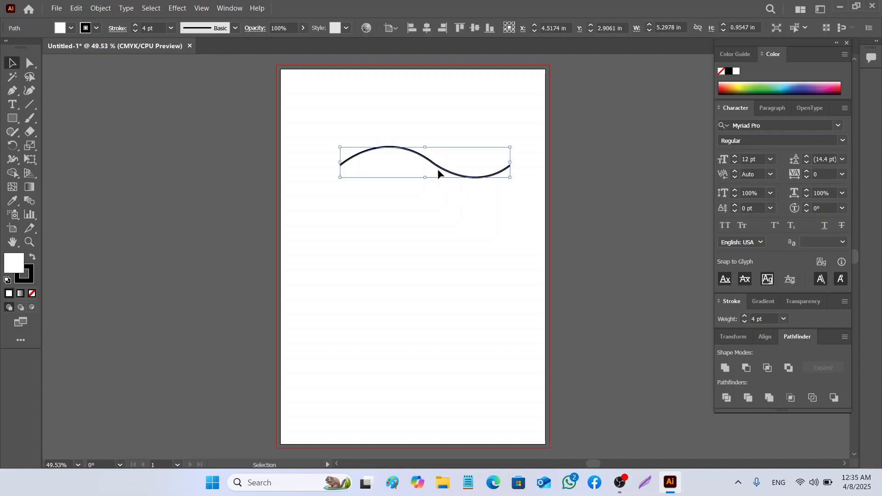
left_click(12, 105)
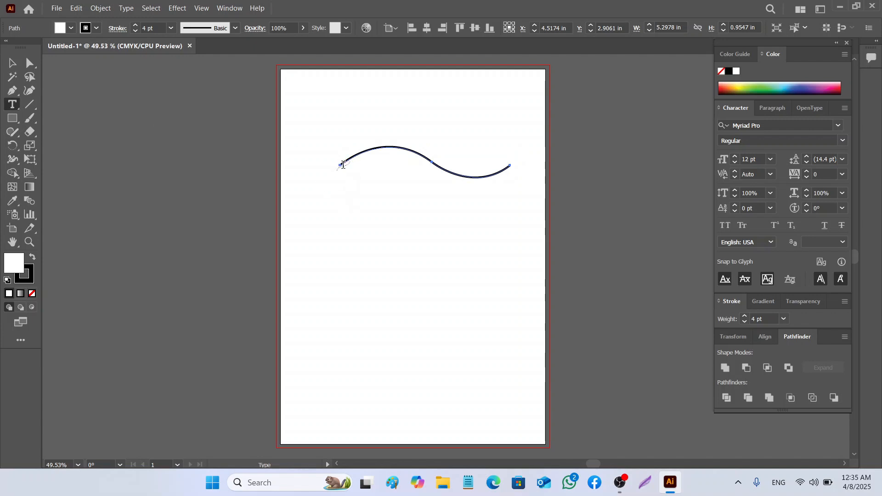
left_click(345, 161)
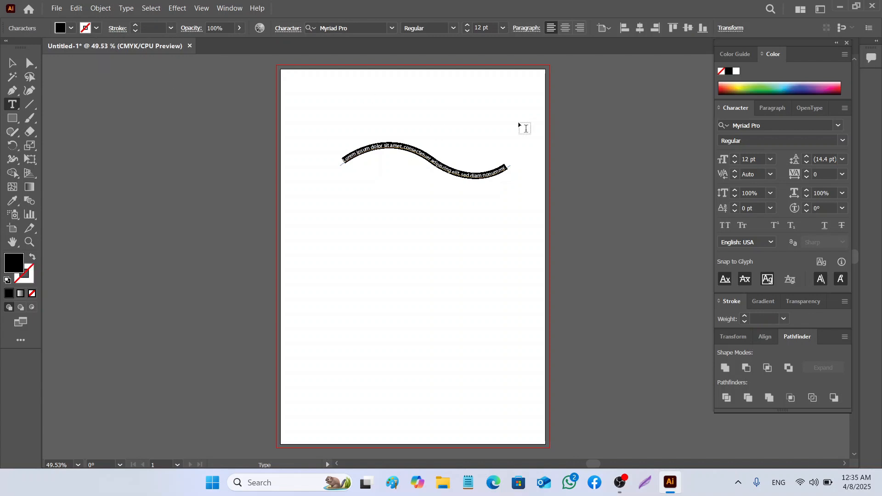
left_click(770, 159)
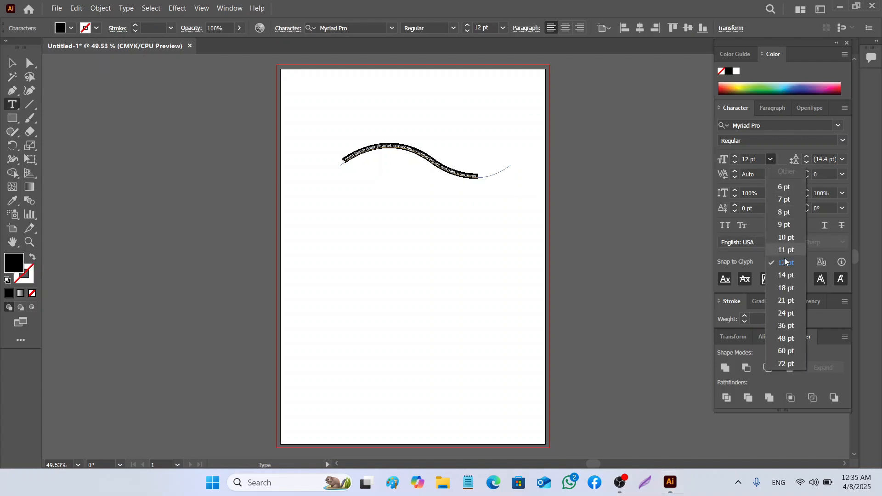
left_click(785, 339)
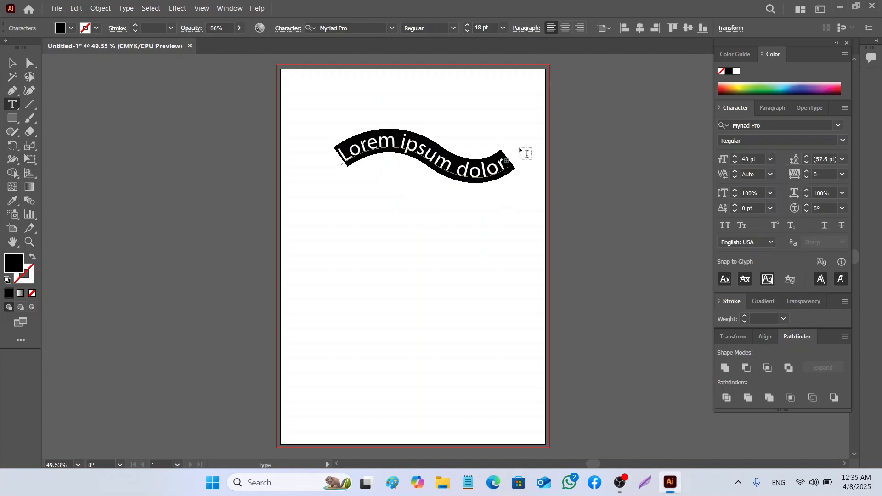
Move the wavy placeholder text slightly to the left on the page and deselect it
left_click(12, 63)
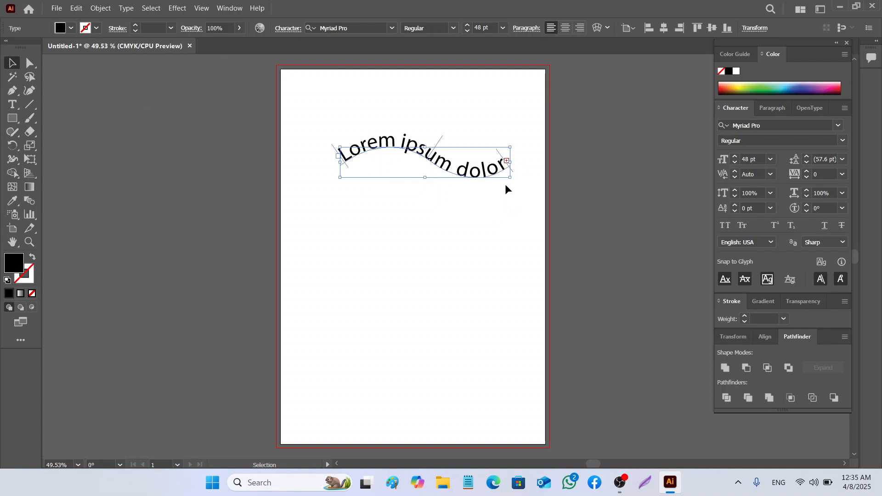
left_click_drag(465, 174, 441, 177)
left_click(458, 263)
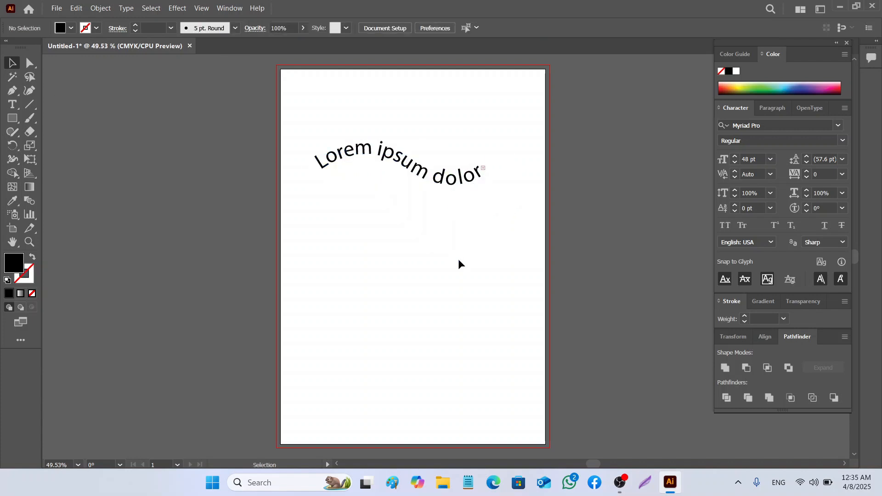
Try a yellow fill on the wavy text and settle on a red swatch instead
left_click(443, 183)
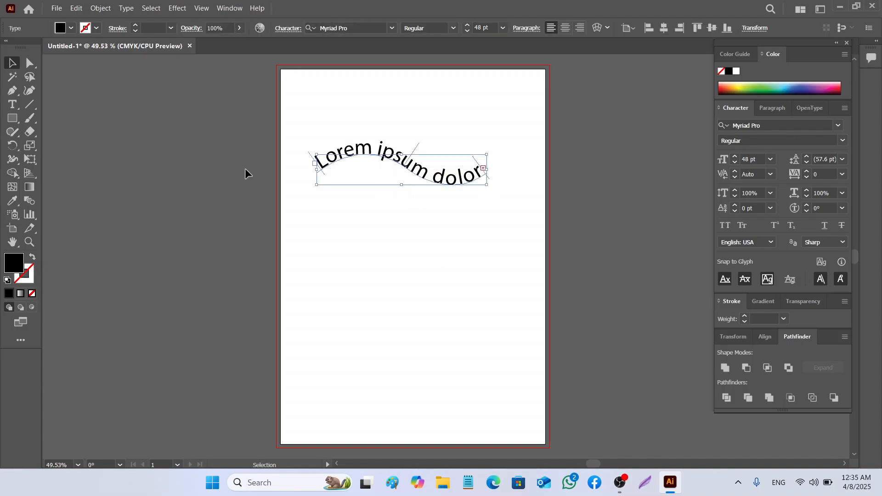
left_click(71, 28)
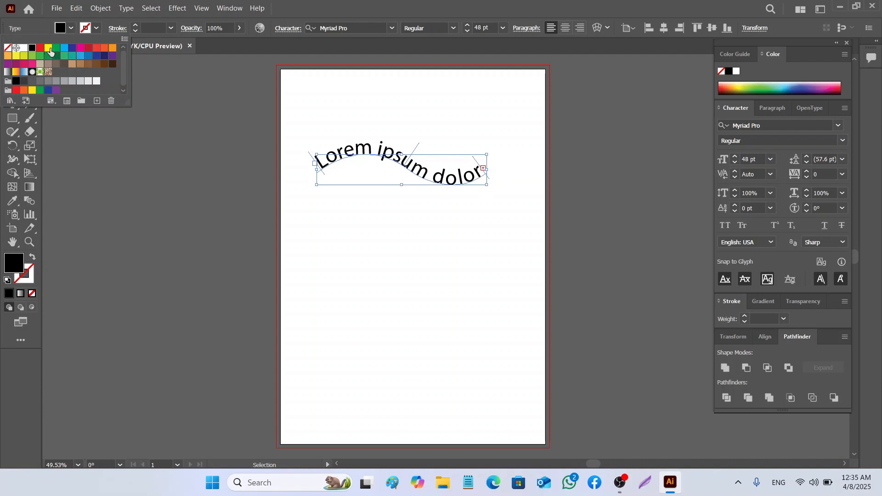
left_click(48, 49)
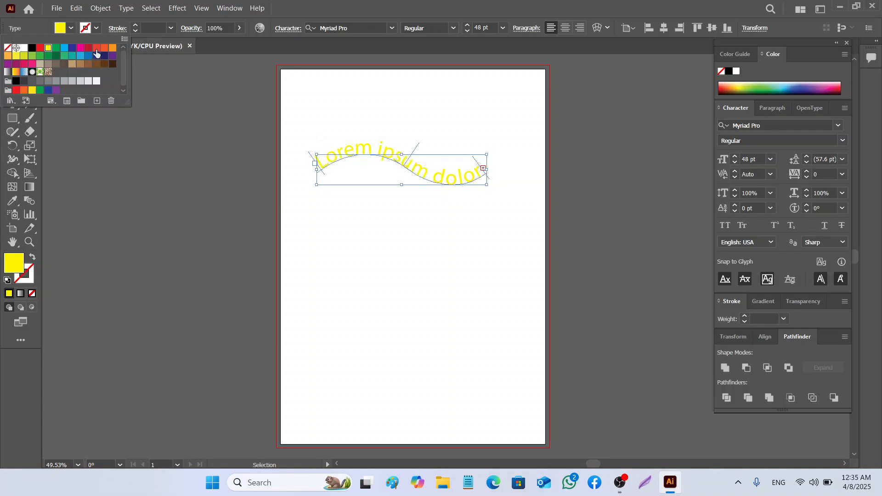
left_click(97, 48)
left_click(467, 286)
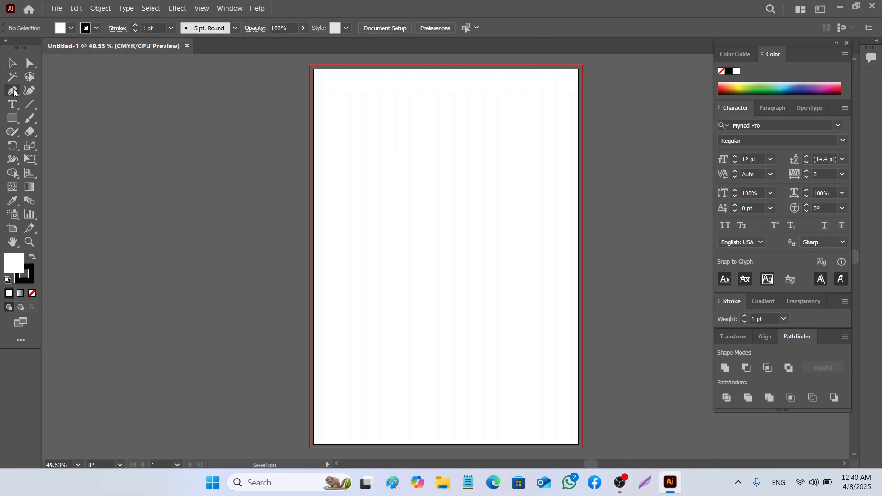
left_click(14, 91)
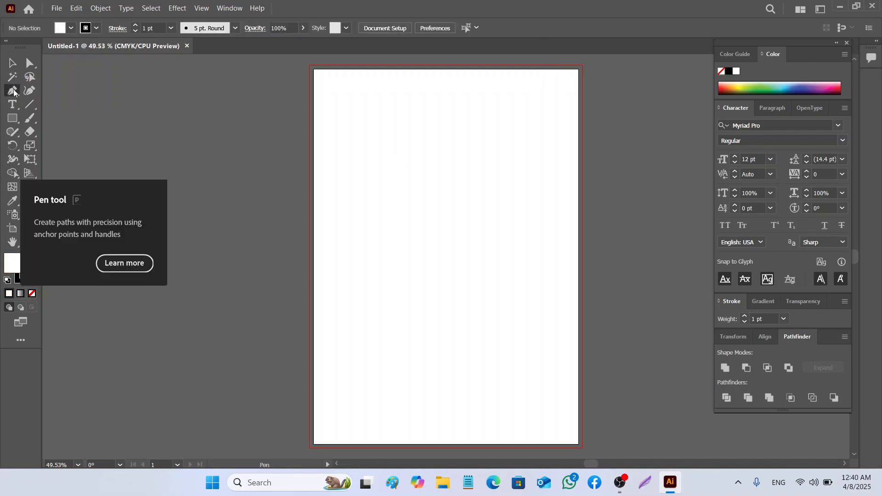
left_click(13, 92)
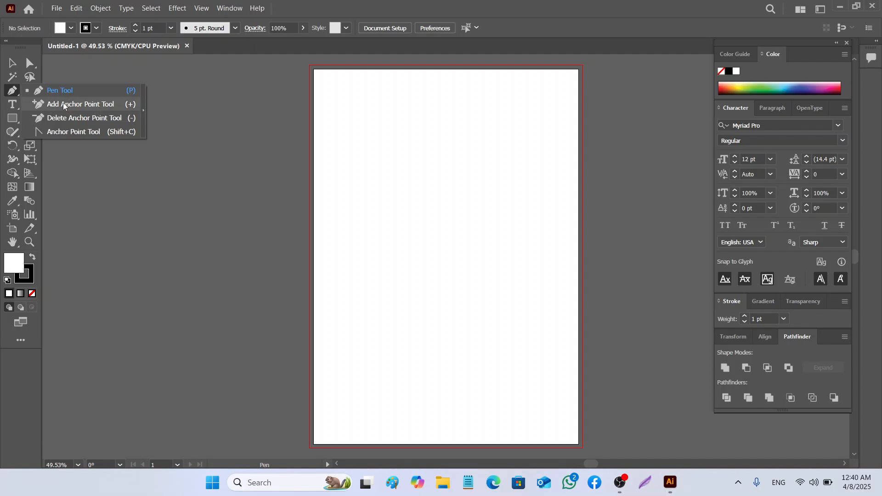
Draw a rectangle about 4.88 by 4.02 in on the upper half of the blank page and fill it with dark blue
left_click(13, 118)
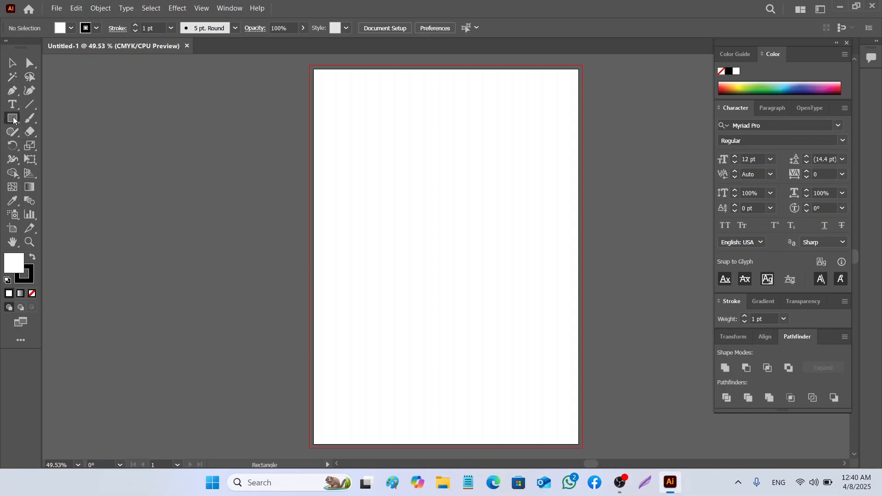
left_click_drag(358, 144, 516, 271)
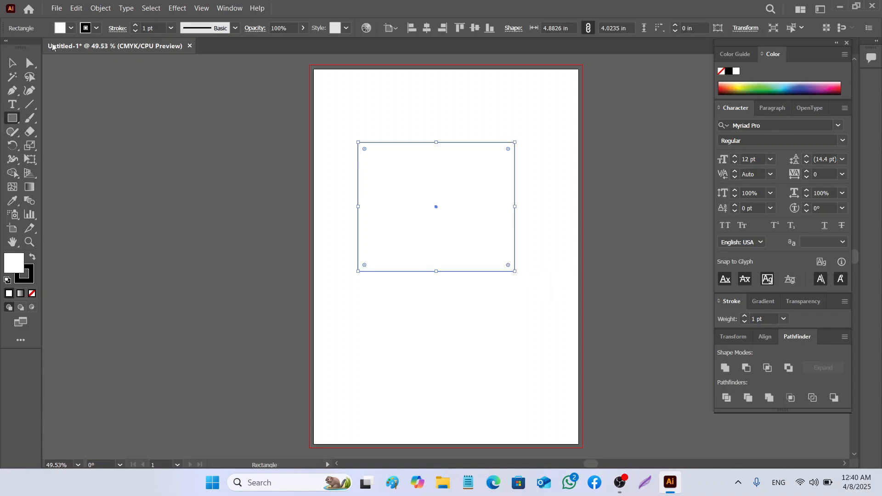
left_click(72, 28)
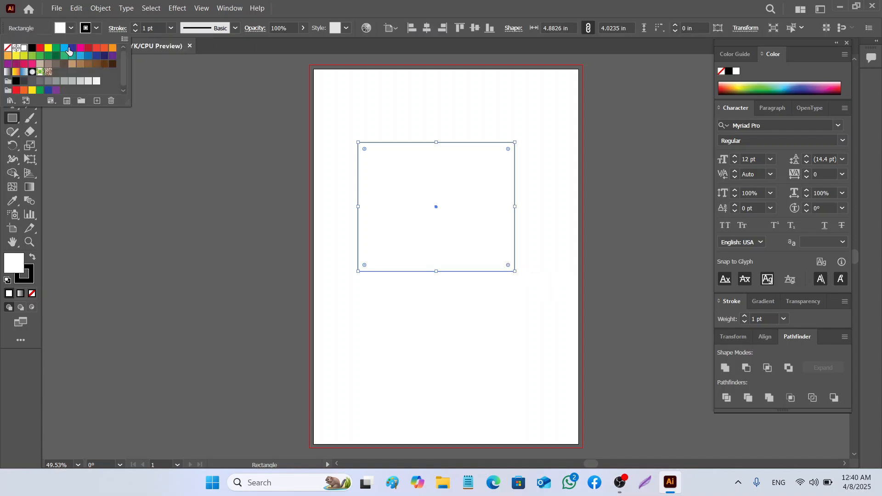
left_click(72, 47)
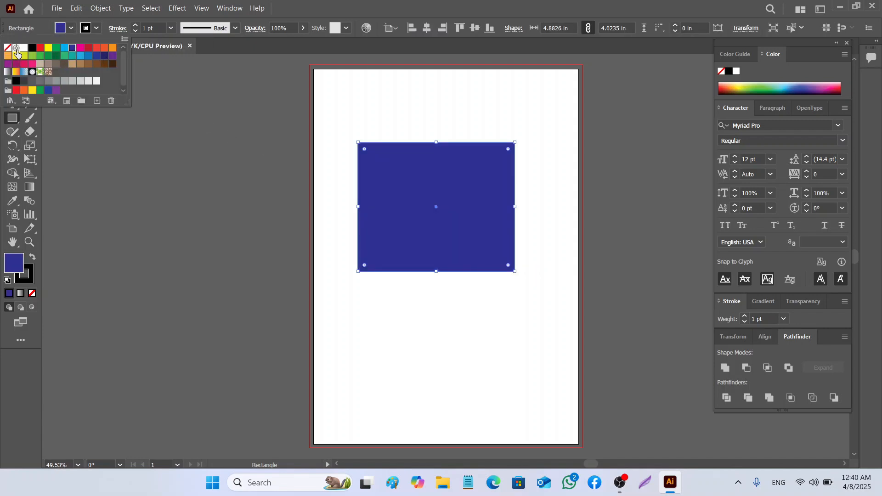
left_click(146, 173)
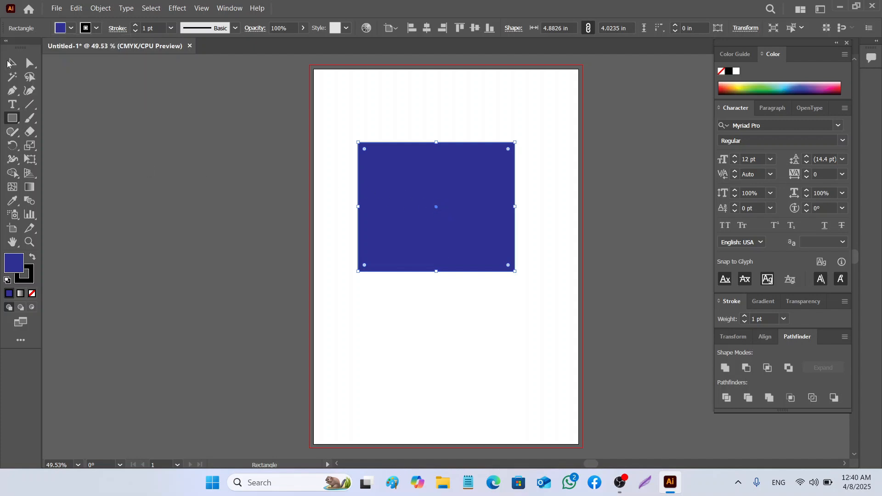
Move the blue rectangle slightly left and down on the page, and activate the Direct Selection tool for it
key("v")
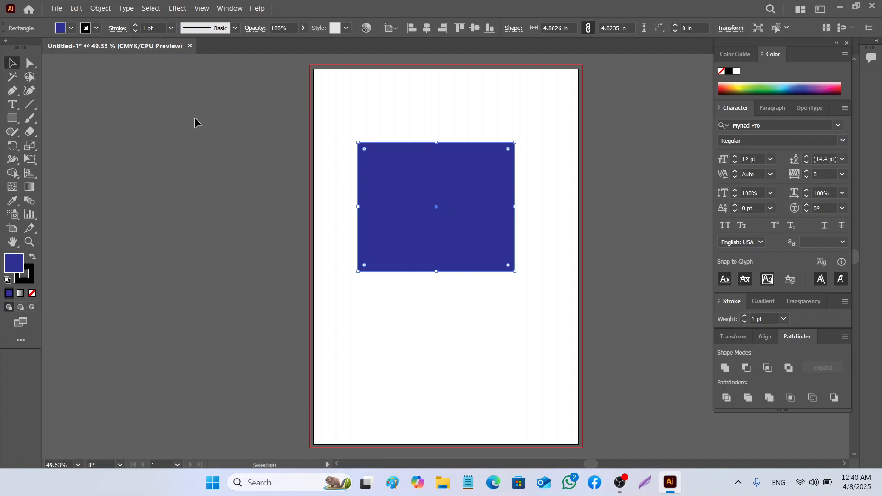
left_click(190, 119)
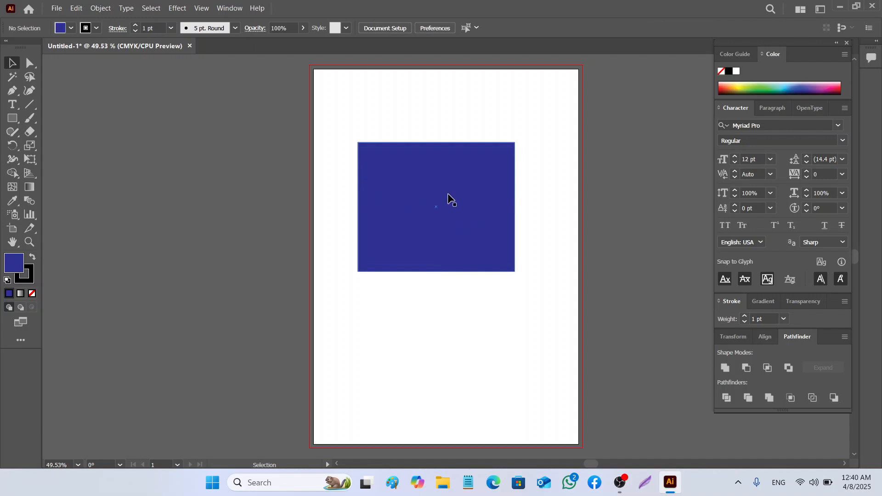
left_click_drag(449, 195, 436, 200)
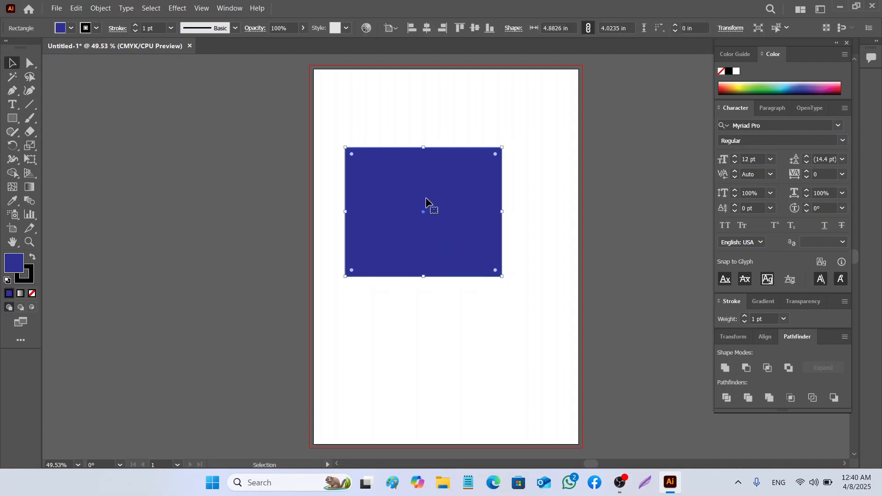
left_click(29, 63)
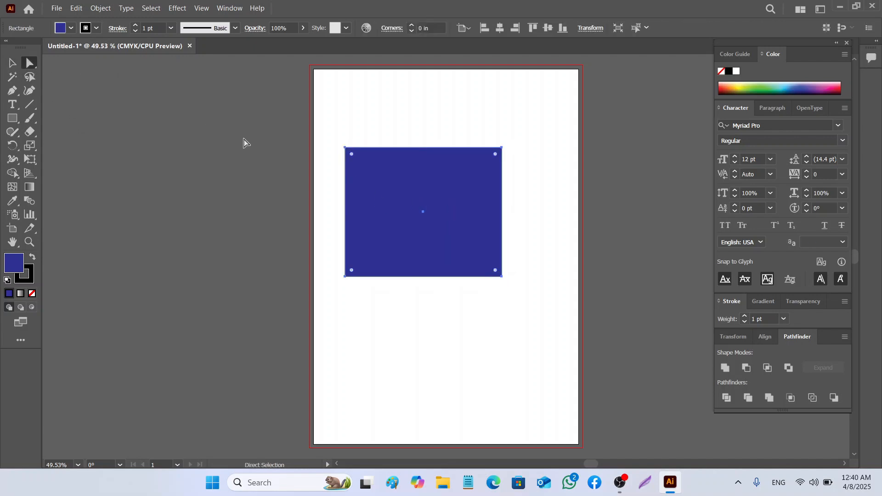
Add an anchor point on the blue rectangle's top edge near its left corner and another low on its right edge
left_click(346, 148)
left_click(13, 92)
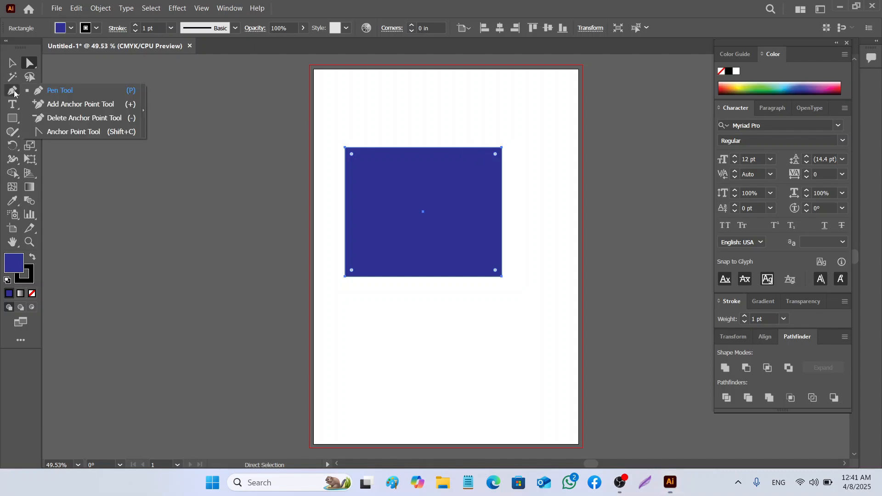
left_click(72, 105)
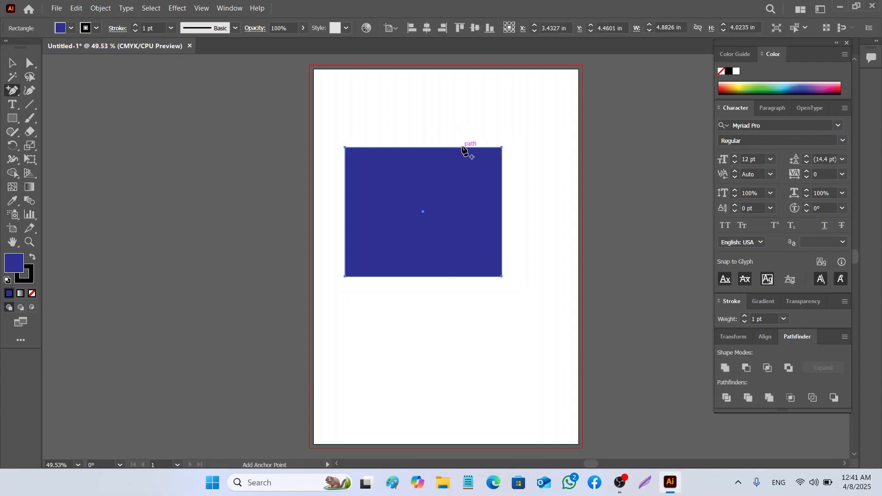
left_click(381, 147)
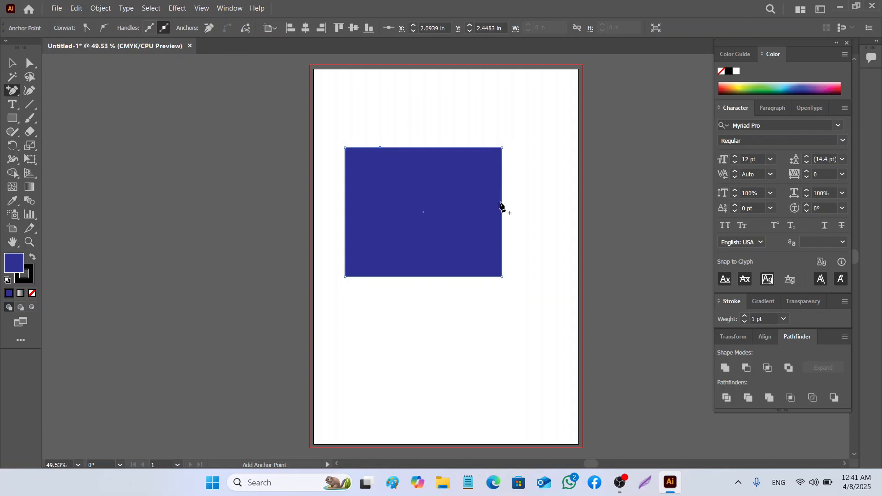
left_click(502, 246)
Move the added top anchor point inward to about X 2.32, Y 3.46 in and the right one to about X 4.13, Y 5.46 in
left_click(12, 63)
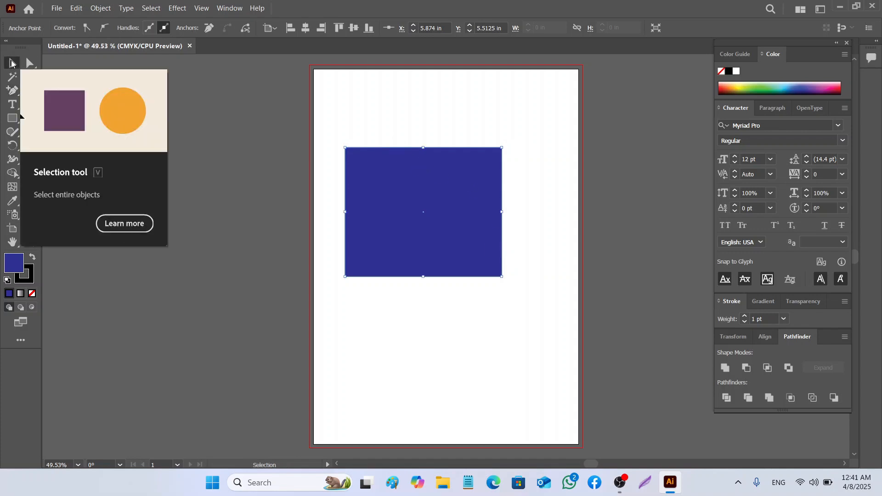
left_click(29, 62)
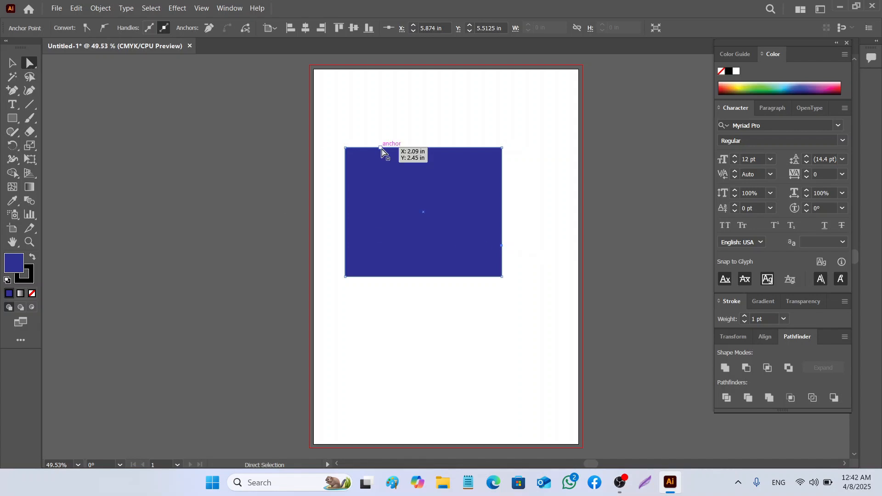
left_click(380, 149)
left_click_drag(381, 149, 389, 184)
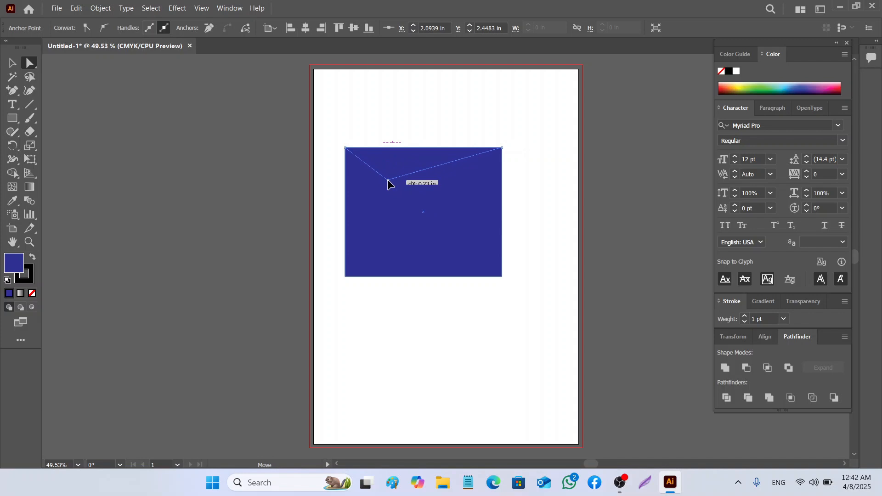
left_click_drag(389, 184, 389, 182)
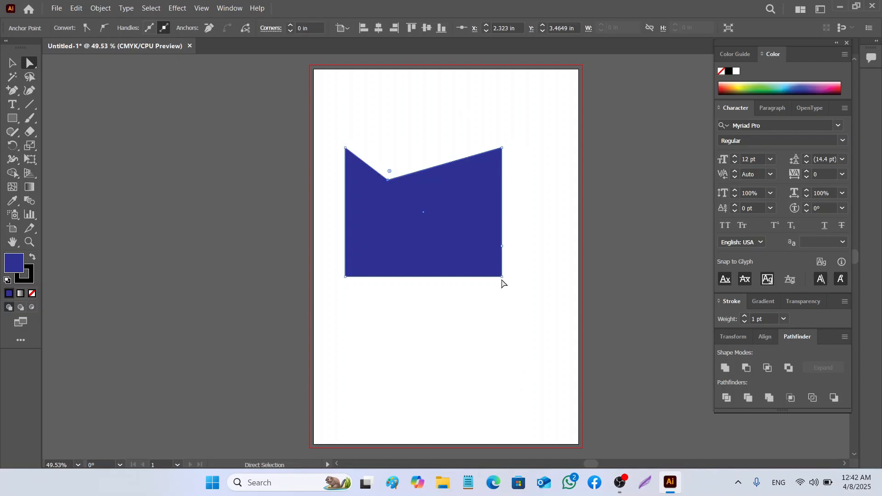
left_click(501, 250)
left_click_drag(501, 249, 446, 248)
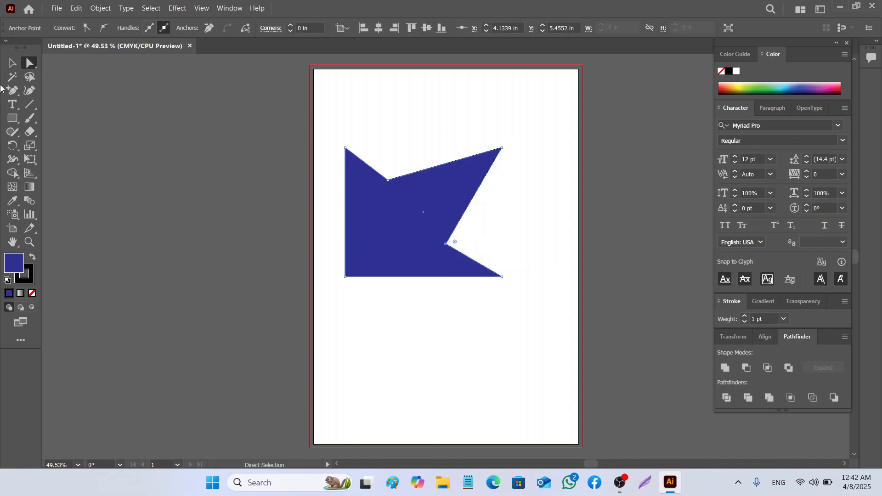
Move the notched blue shape slightly right and up, to about X 3.99, Y 4.13 in, and leave it selected
left_click(12, 63)
left_click(469, 368)
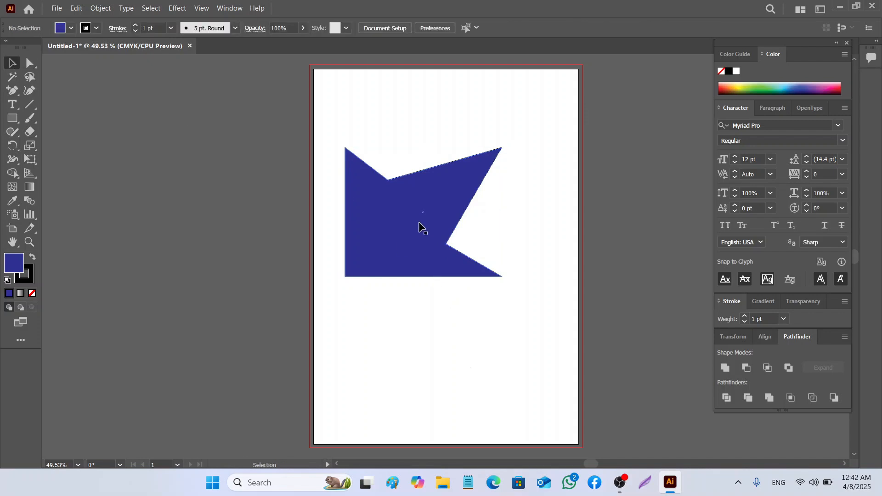
left_click_drag(420, 227, 440, 229)
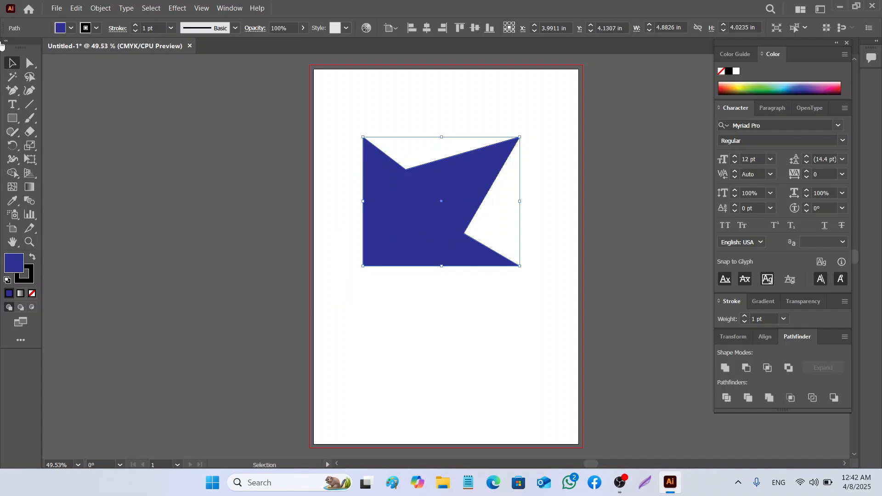
left_click(412, 321)
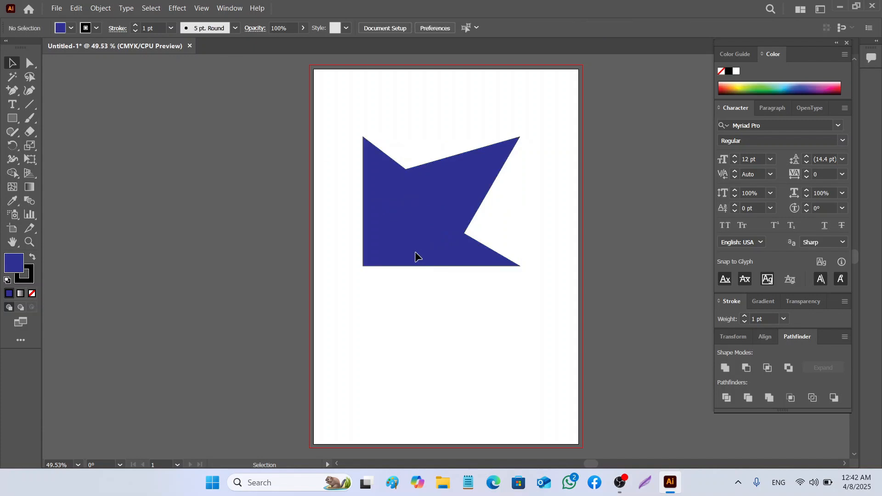
left_click(417, 218)
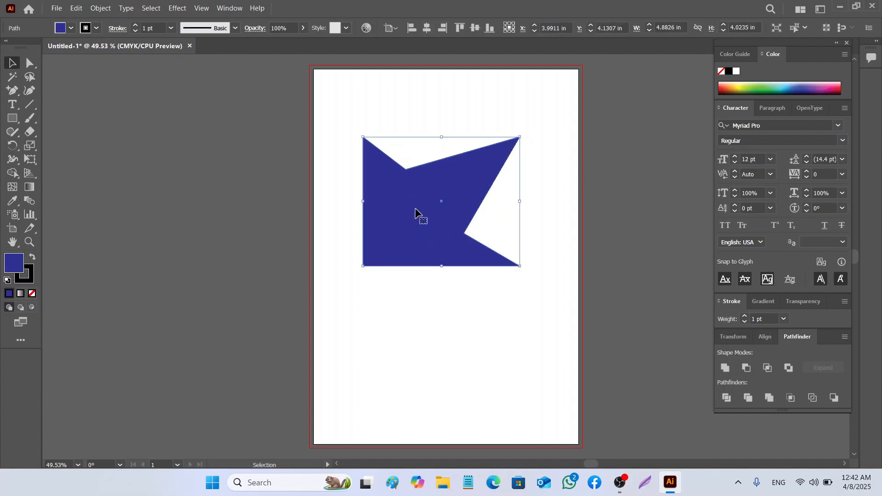
Delete the blue shape's upper-left corner and top notch anchor points, and move the shape left to about X 3.13 in
right_click(11, 95)
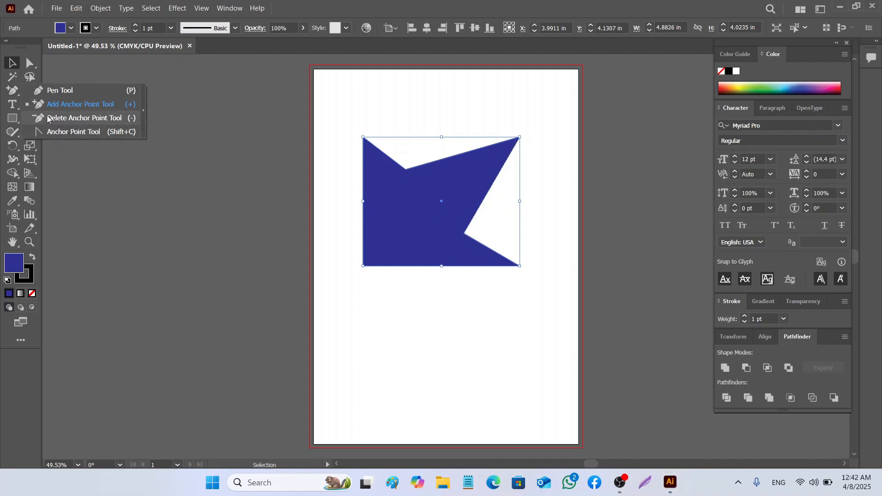
left_click(80, 119)
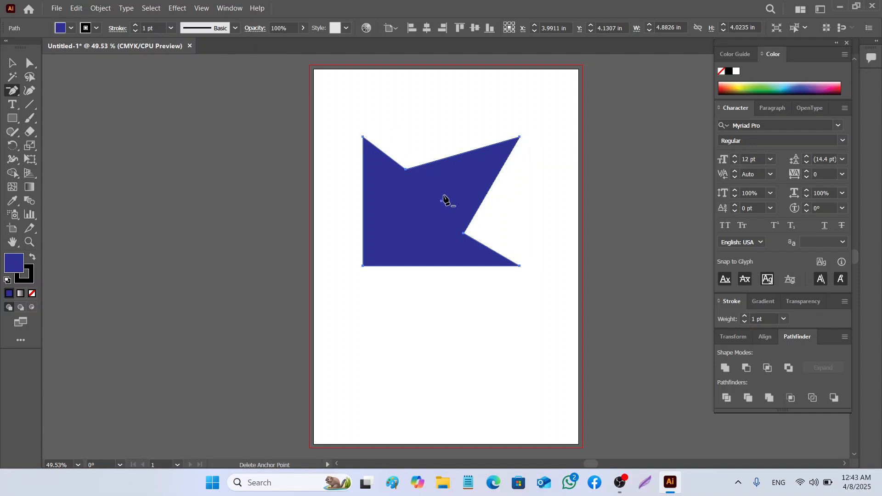
left_click(363, 137)
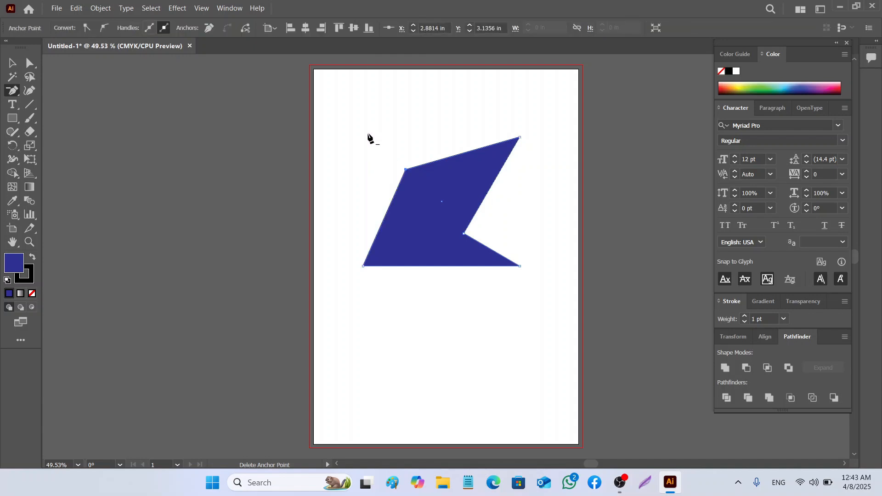
left_click(406, 170)
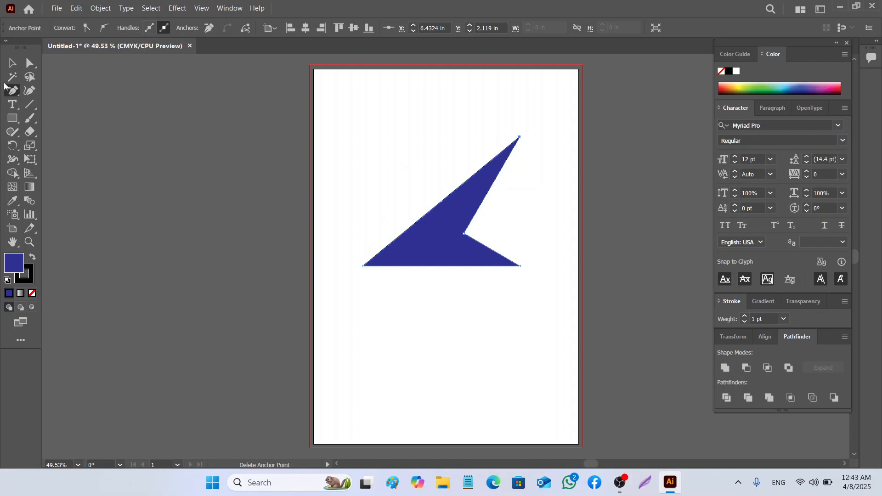
left_click(13, 64)
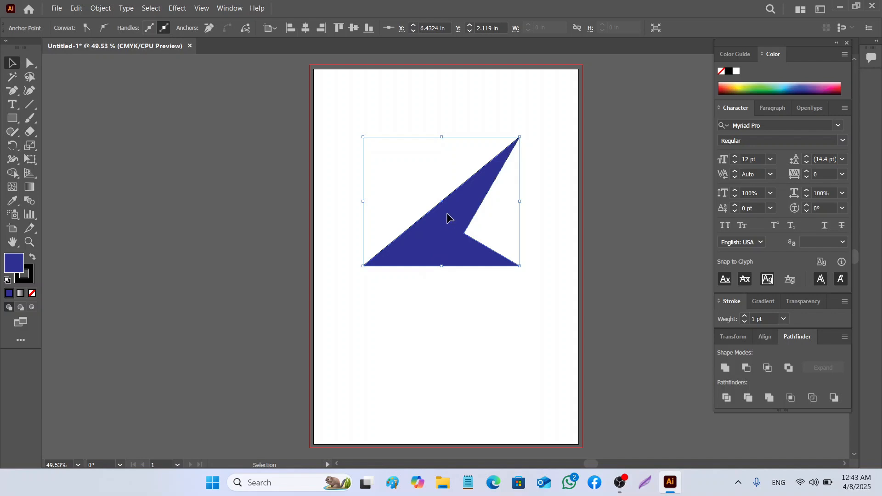
left_click_drag(447, 215, 420, 219)
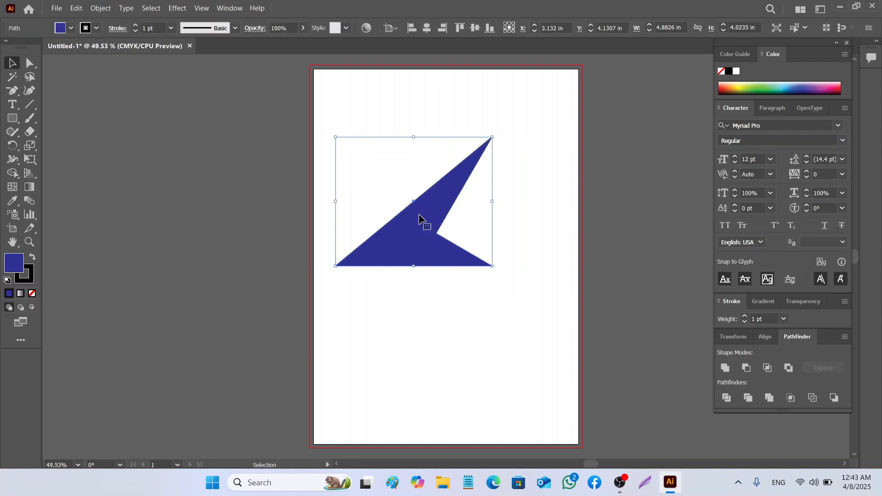
Delete the remaining pointed blue shape from the page
left_click(30, 63)
left_click(378, 225)
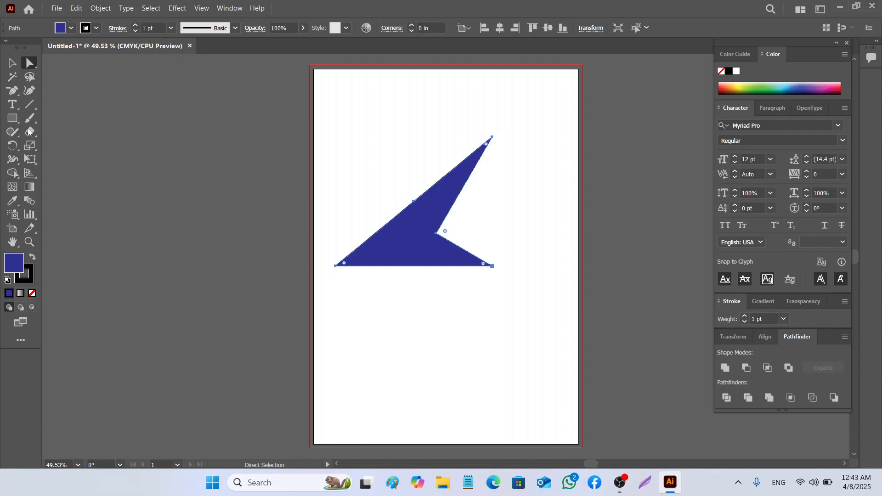
left_click(15, 92)
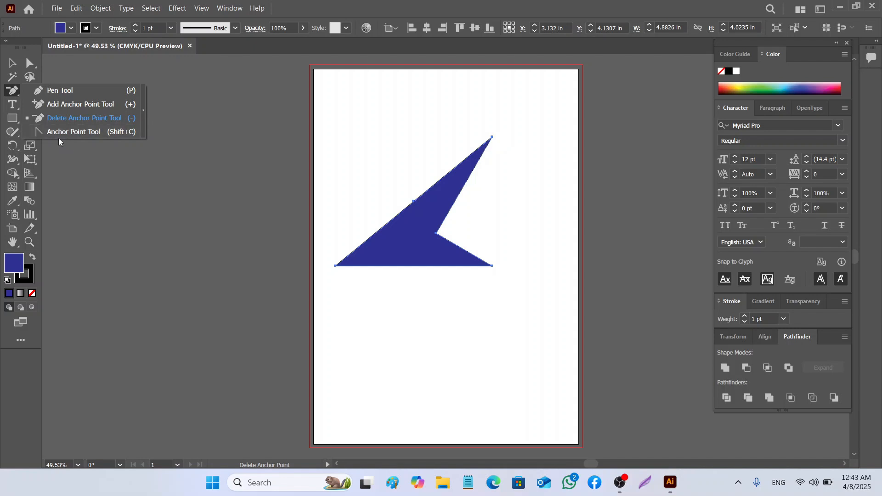
key("v")
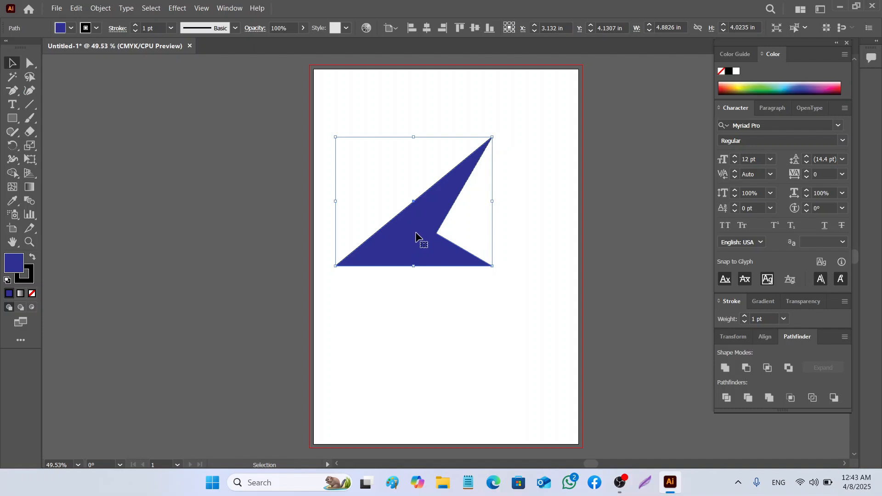
key("Delete")
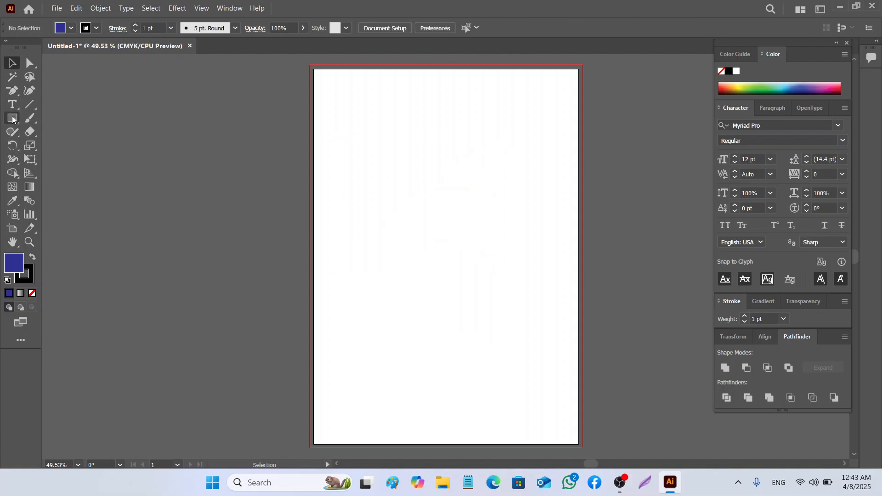
Draw a blue circle about 4.91 in across near the middle of the page
left_click(13, 119)
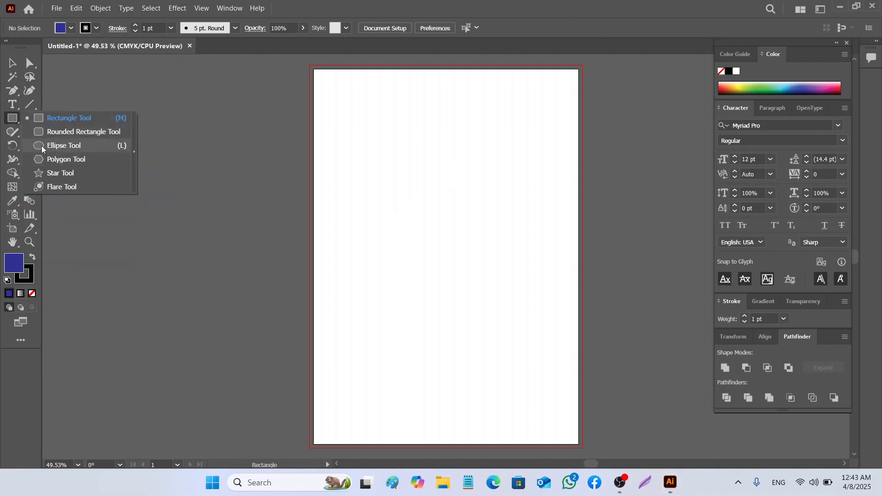
left_click(41, 146)
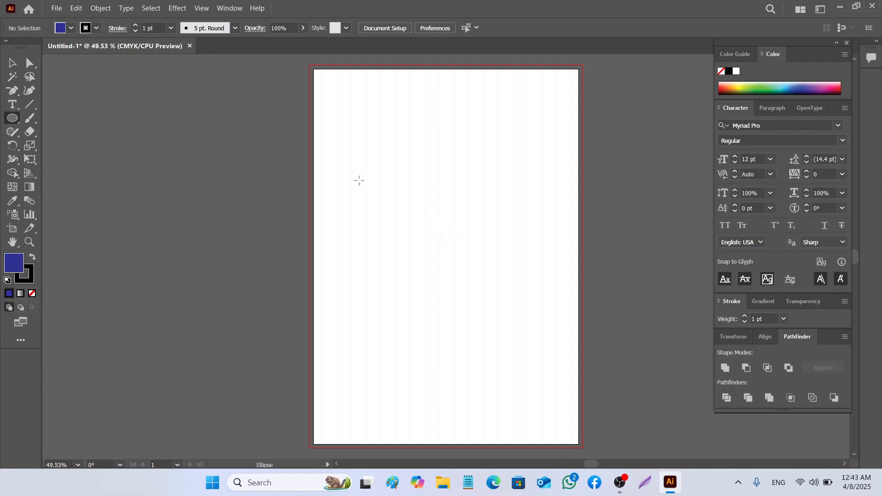
mouse_move(360, 180)
left_mouse_down()
mouse_move(406, 203)
mouse_move(498, 339)
left_mouse_up()
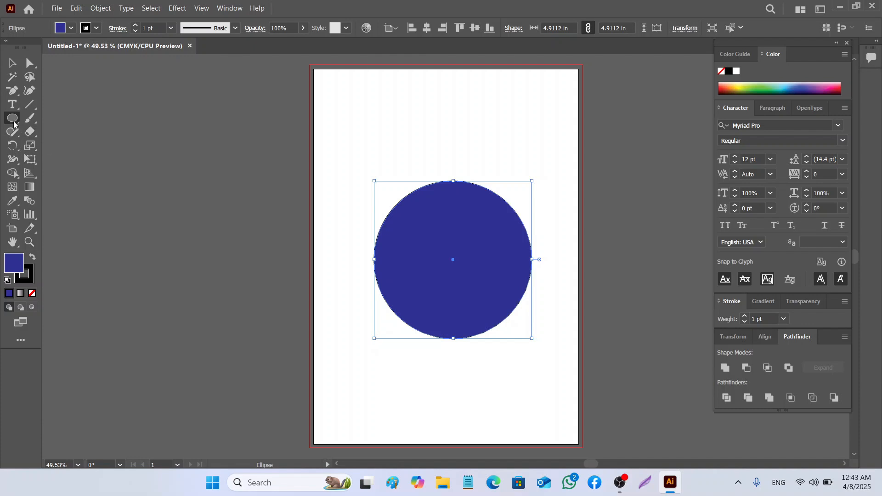
Convert the circle's right, left and bottom anchor points to corner points with the Anchor Point tool
left_click(12, 90)
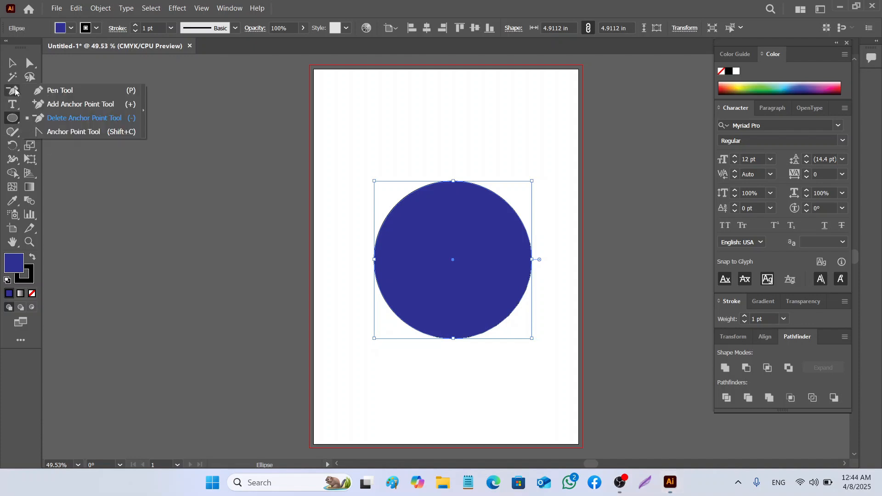
left_click(62, 132)
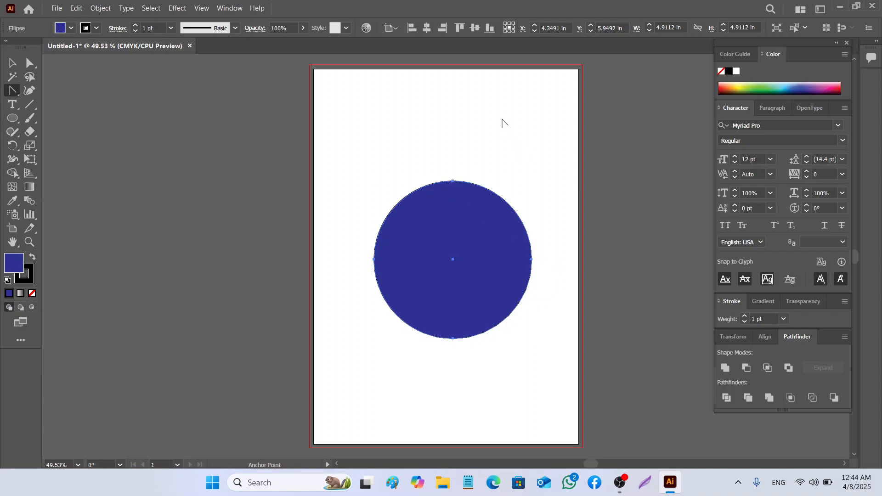
left_click(532, 260)
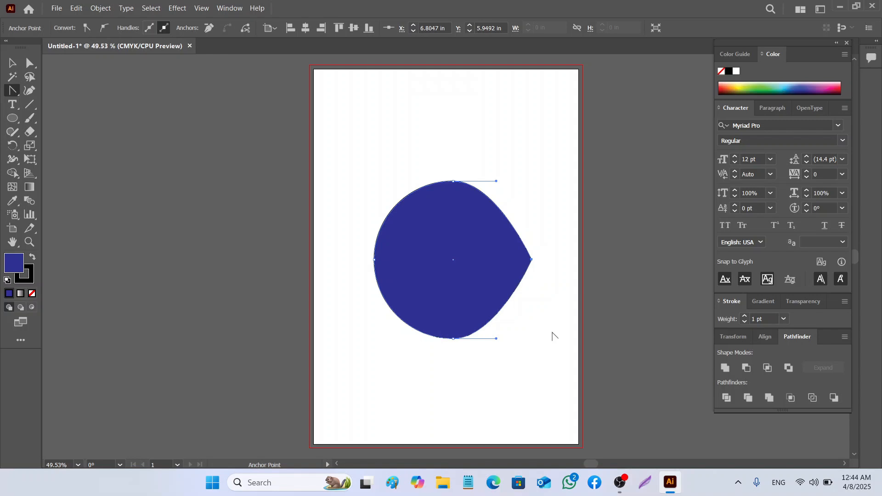
left_click(374, 259)
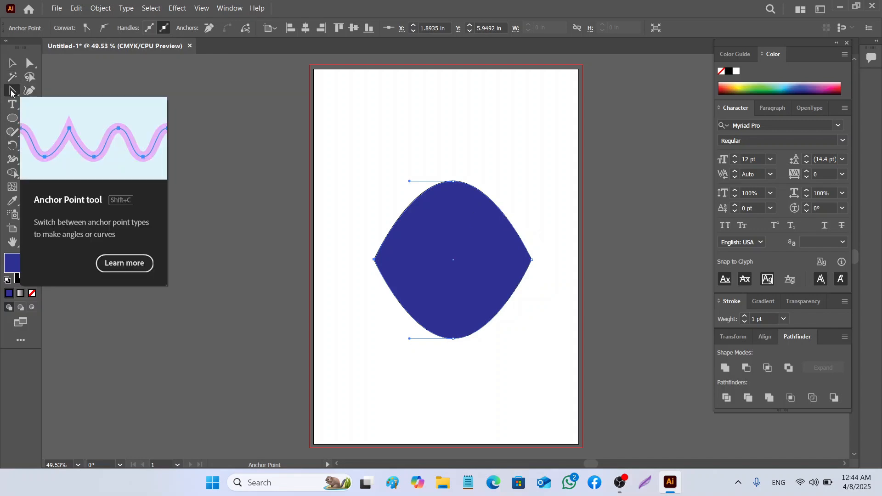
left_click(13, 63)
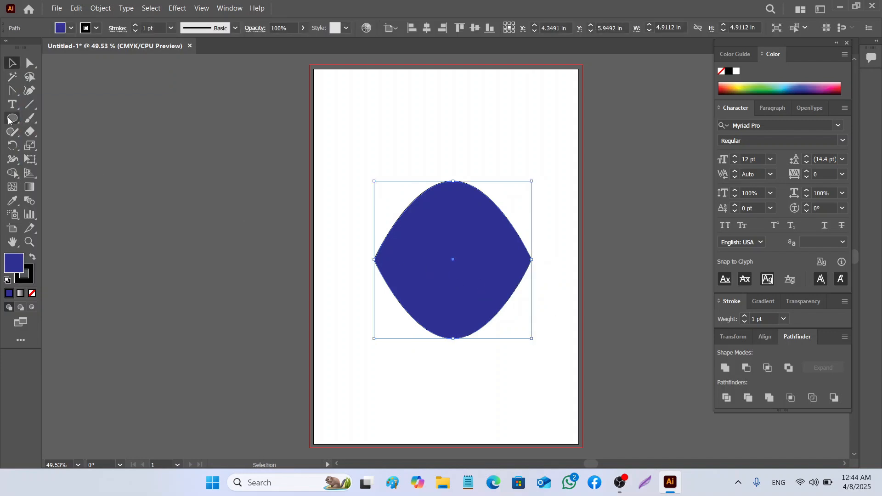
left_click(11, 91)
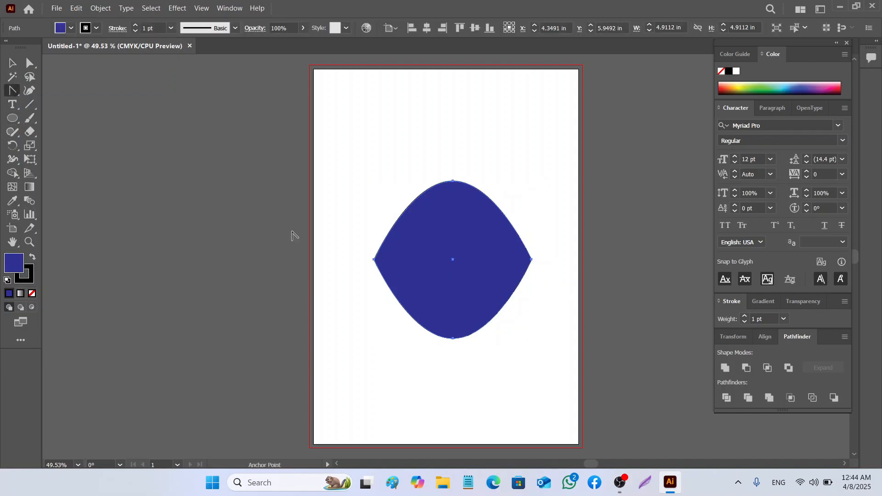
left_click(453, 339)
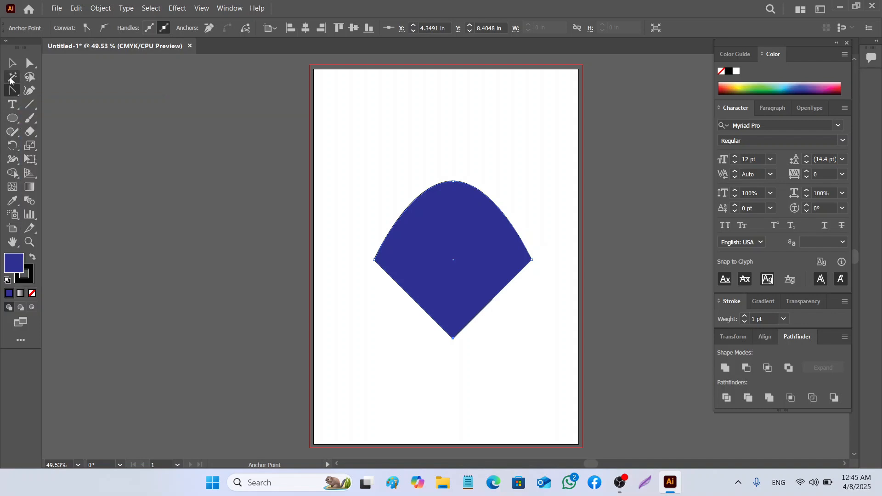
Delete the converted circle so the page is empty for the Curvature tool
left_click(30, 93)
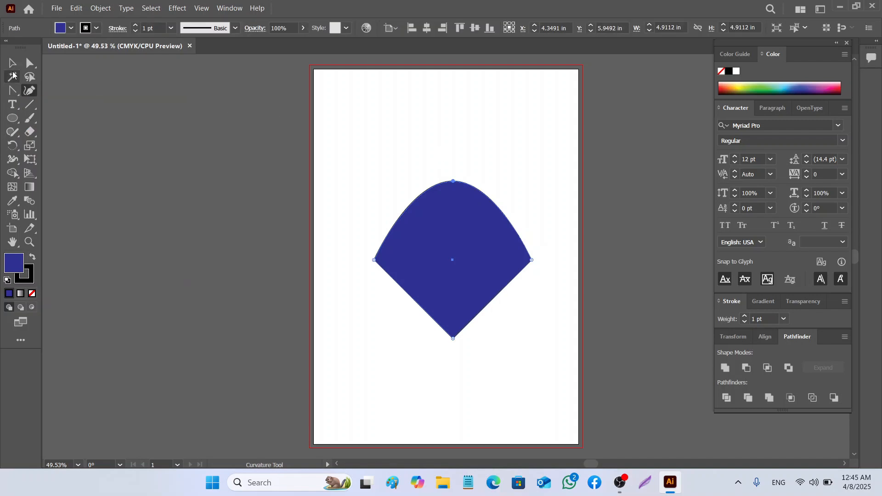
key("v")
key("Delete")
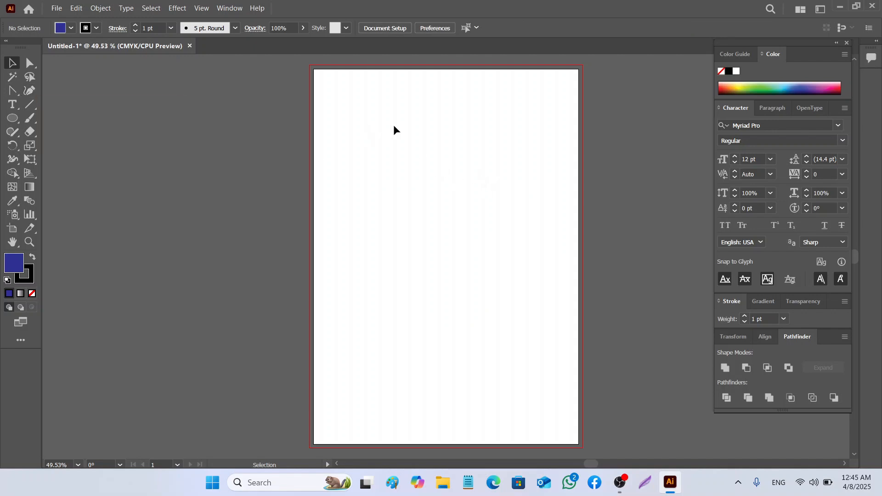
Draw a closed four-point rounded shape about 4.5 by 4.29 in on the page's upper left with the Curvature tool
left_click(30, 90)
left_click(411, 130)
left_click(461, 239)
left_click(365, 254)
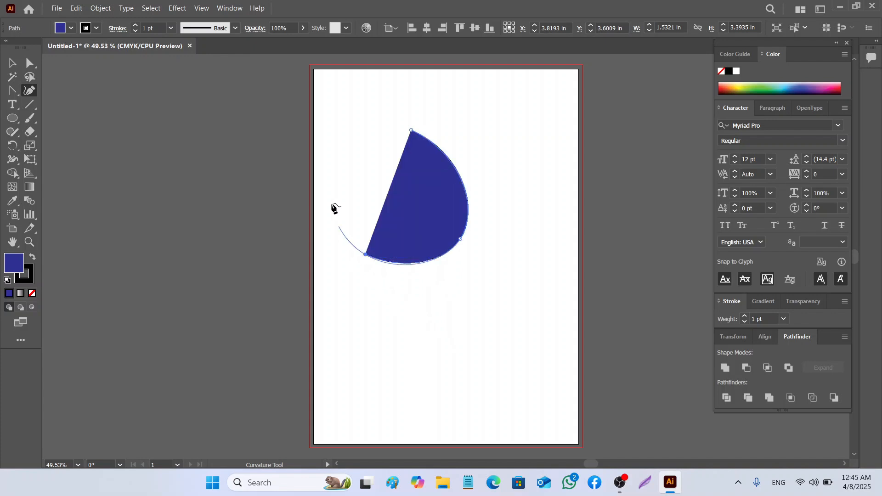
left_click(332, 158)
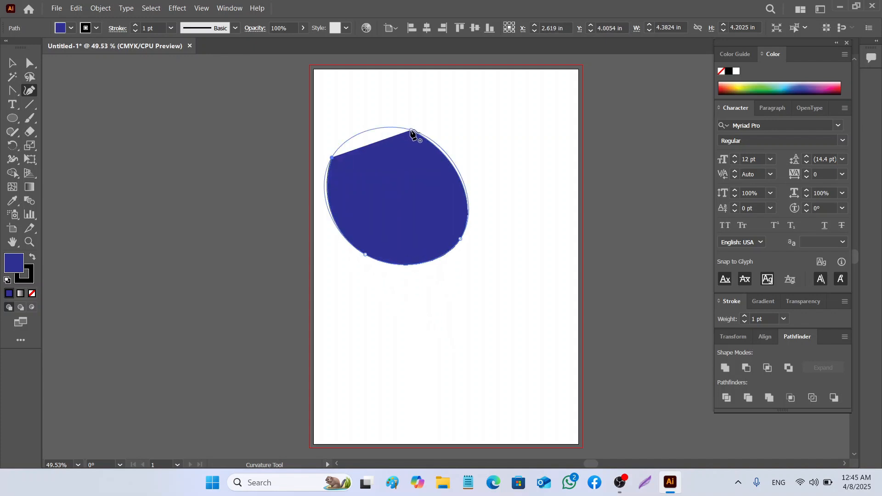
left_click(411, 130)
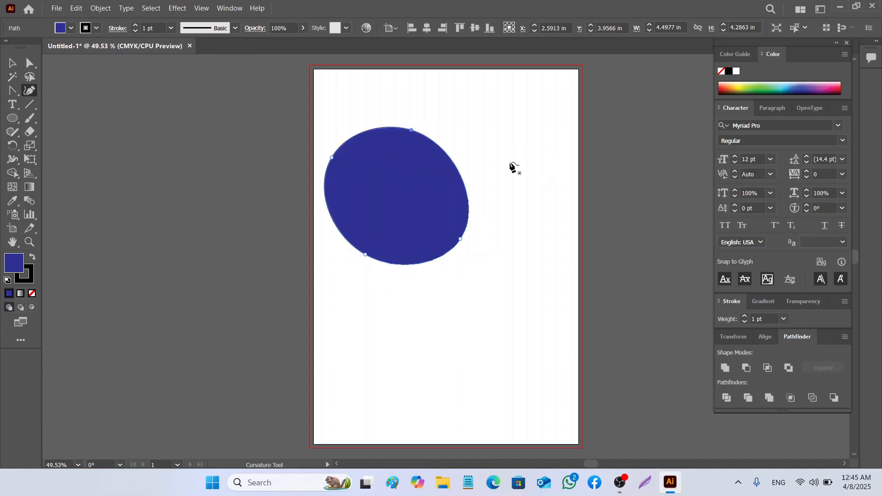
Draw a smaller closed four-point rounded shape about 3 by 3.06 in near the page's upper right corner
left_click(511, 101)
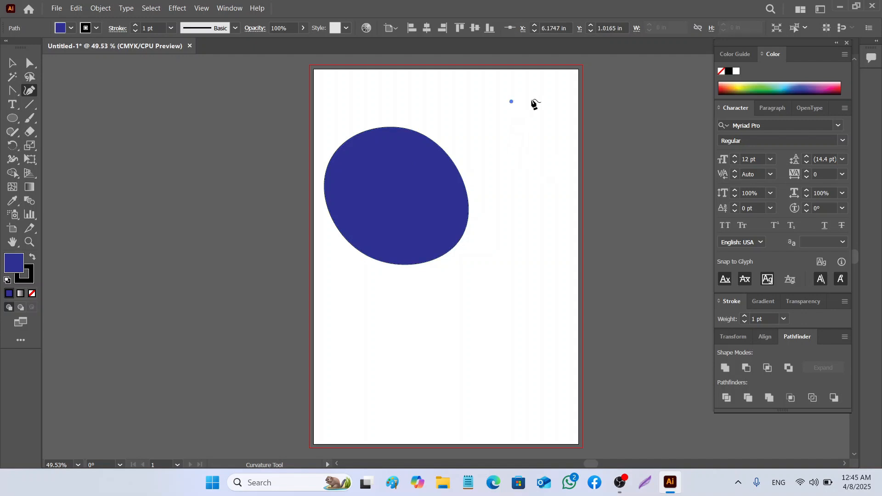
left_click(568, 100)
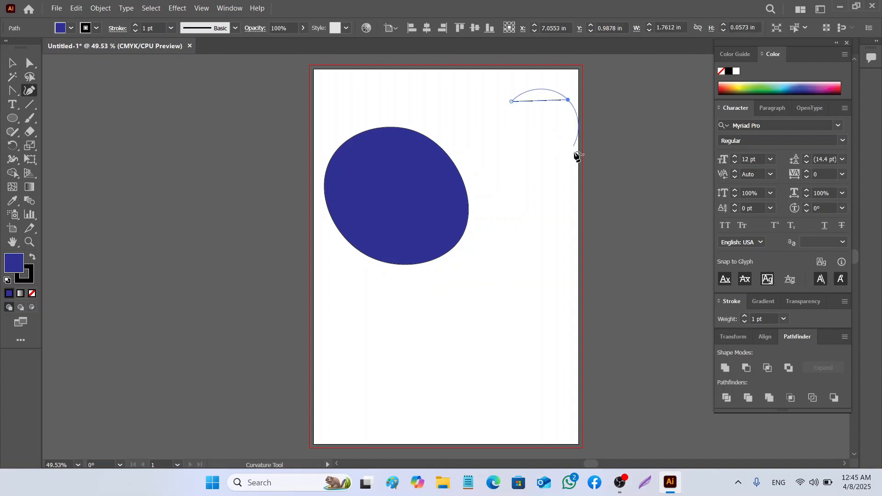
left_click(568, 176)
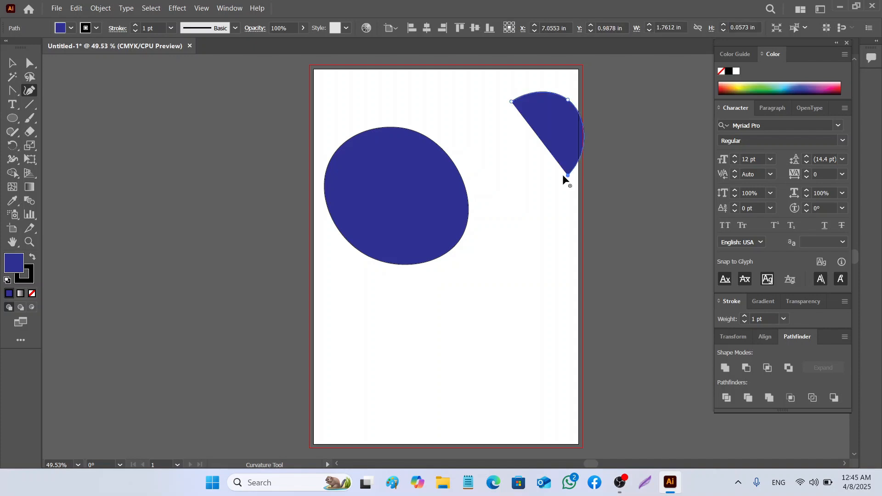
left_click(499, 177)
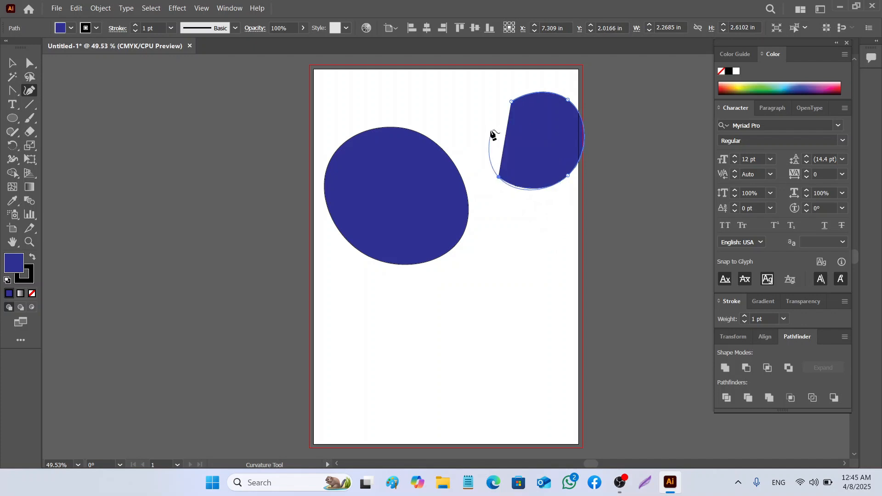
left_click(511, 102)
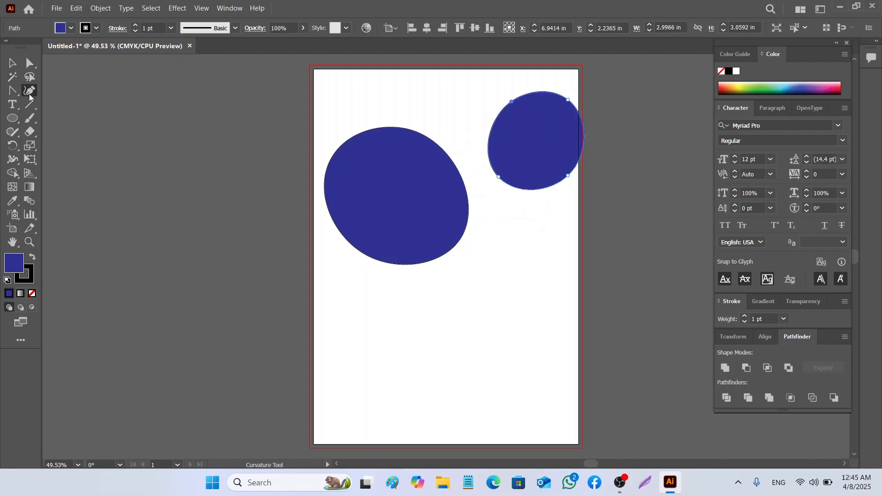
Draw a closed five-point rounded shape about 4.35 by 4.07 in below the other two shapes
left_click(478, 252)
left_click(532, 288)
left_click(515, 364)
left_click(415, 359)
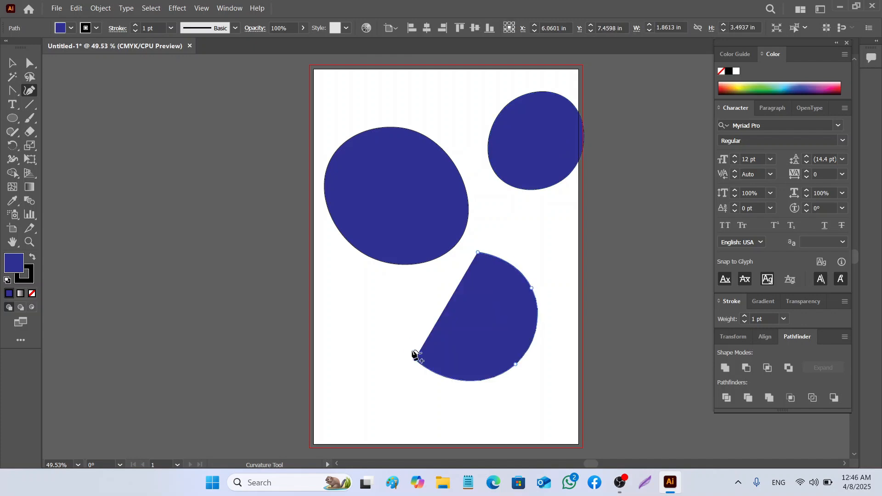
left_click(404, 290)
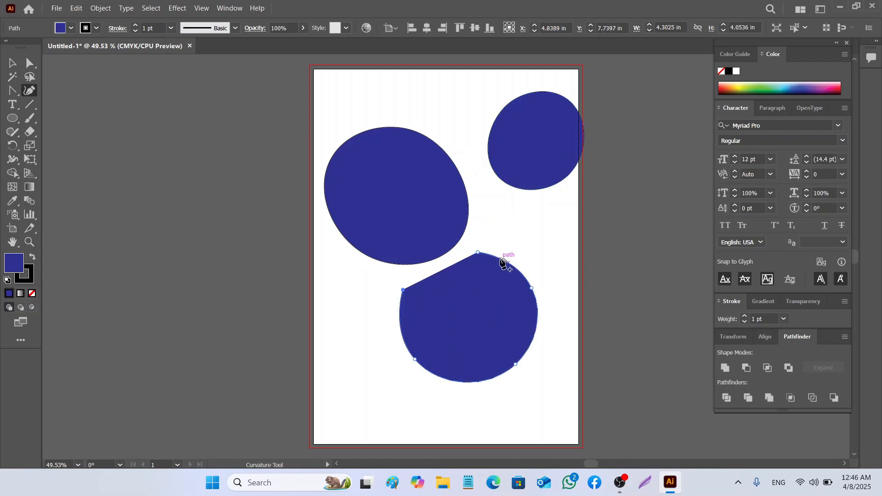
left_click(479, 252)
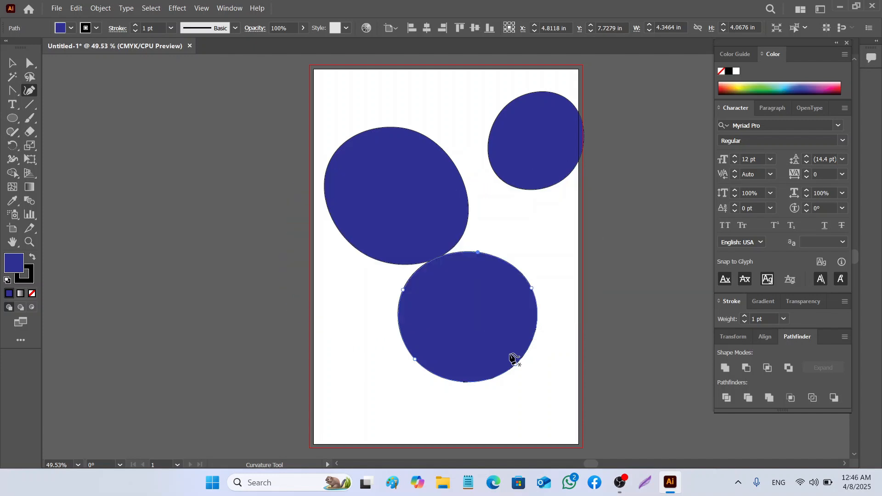
left_click(515, 365)
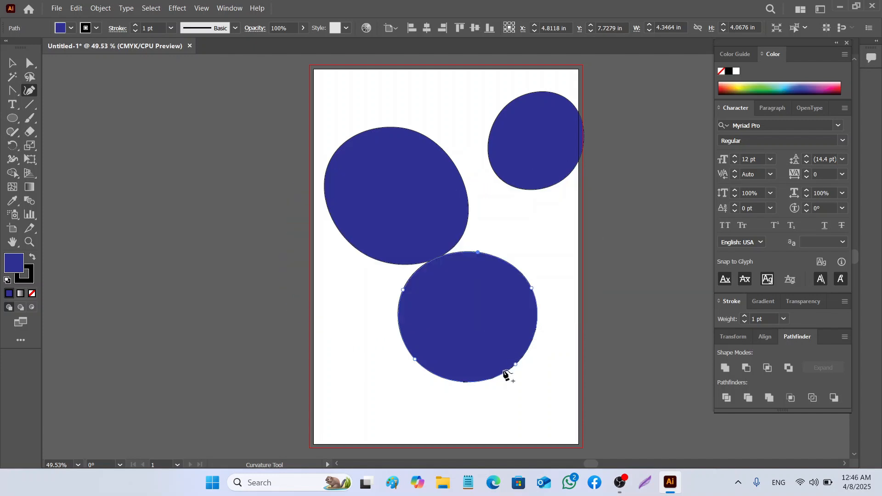